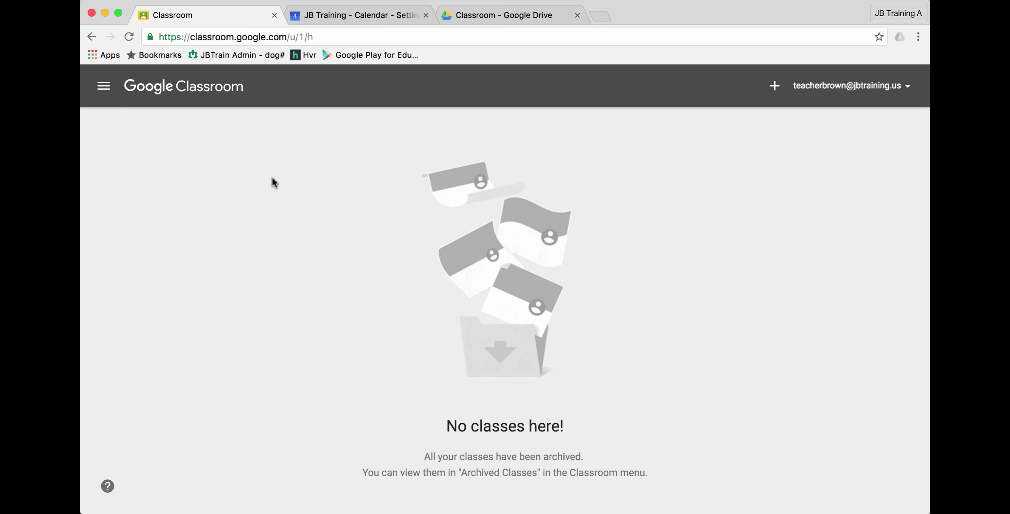
Step: Open the archived 3rd Period Science HN class and view its About page
click(110, 91)
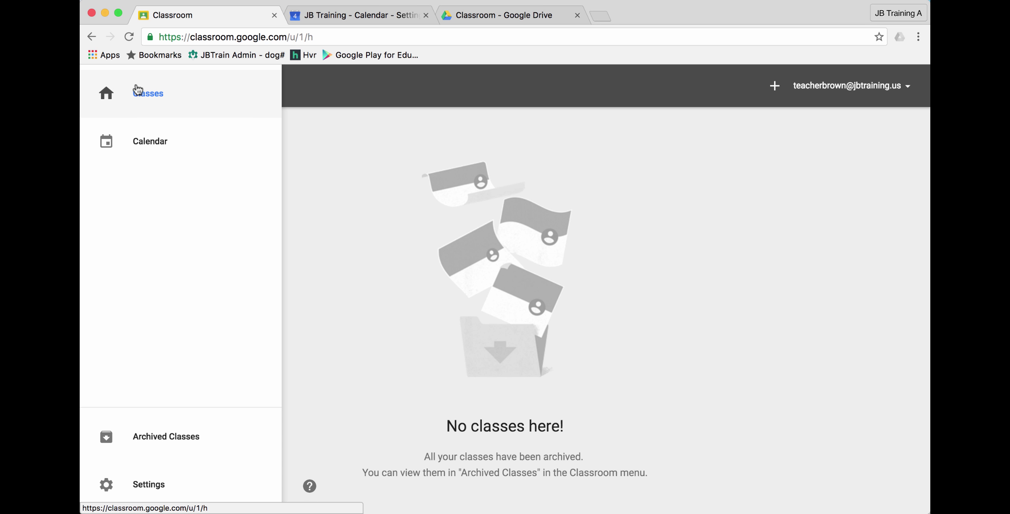
click(142, 437)
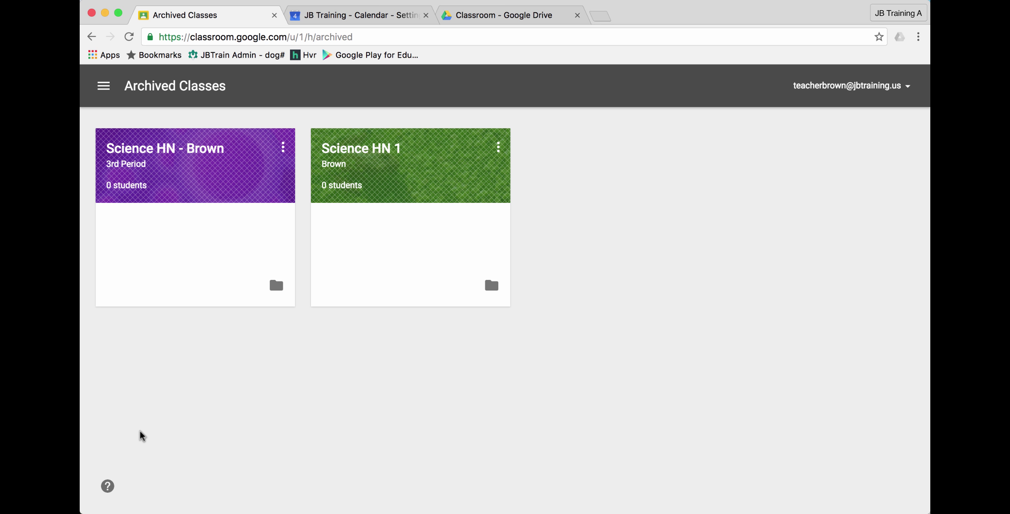
click(168, 154)
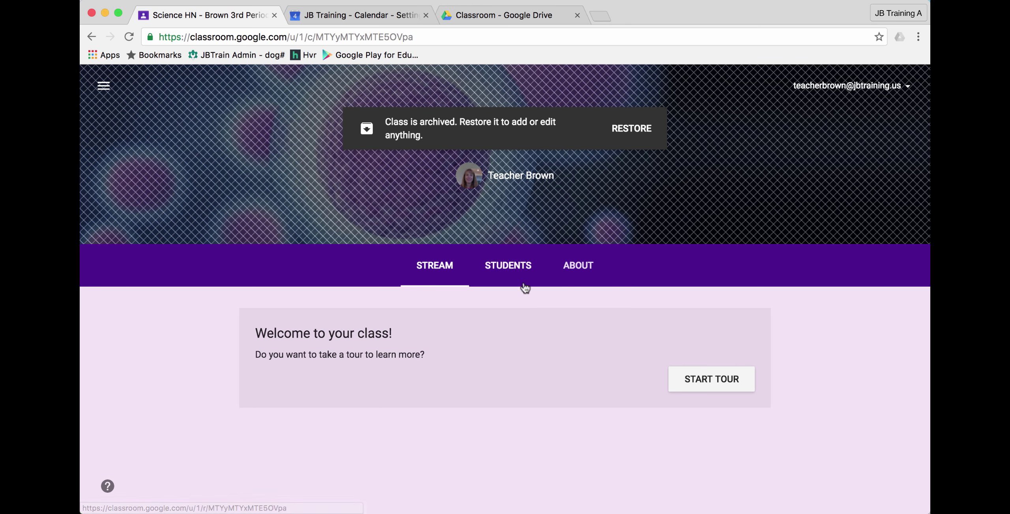
click(572, 271)
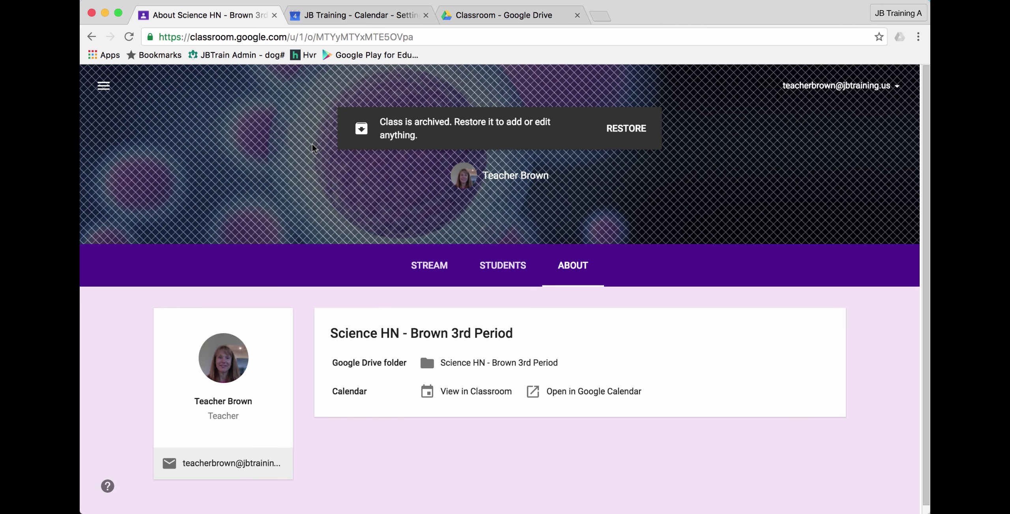
Step: Delete the 3rd Period Science HN class permanently from the archived classes
click(103, 86)
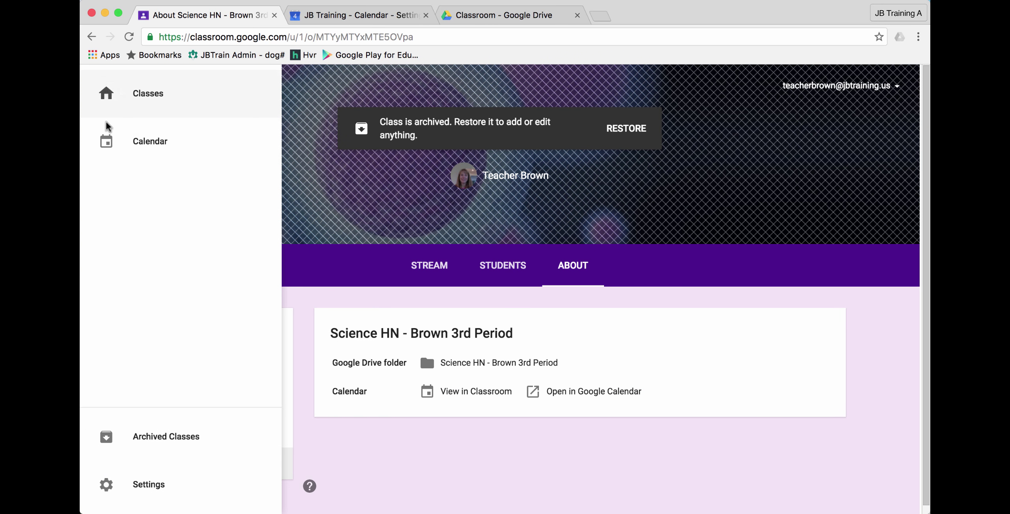
click(143, 436)
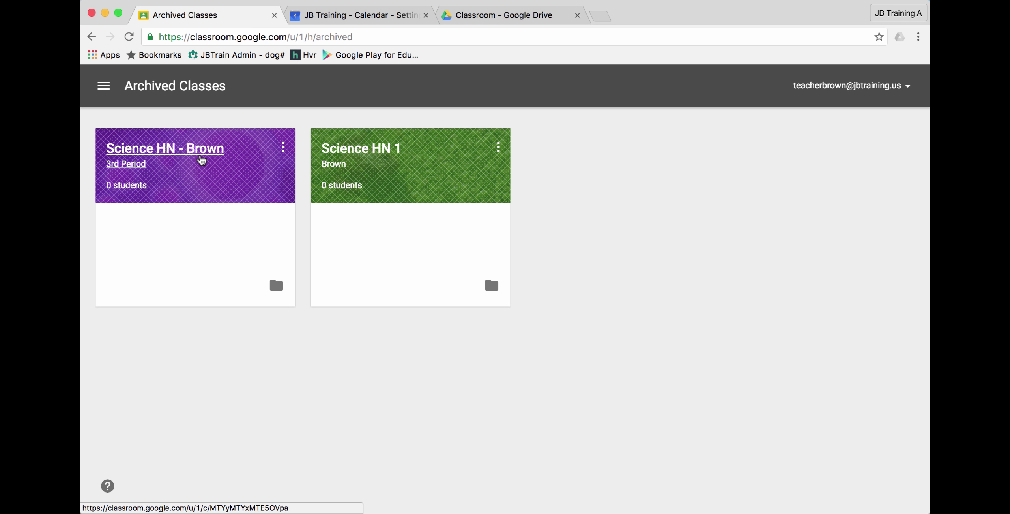
click(284, 148)
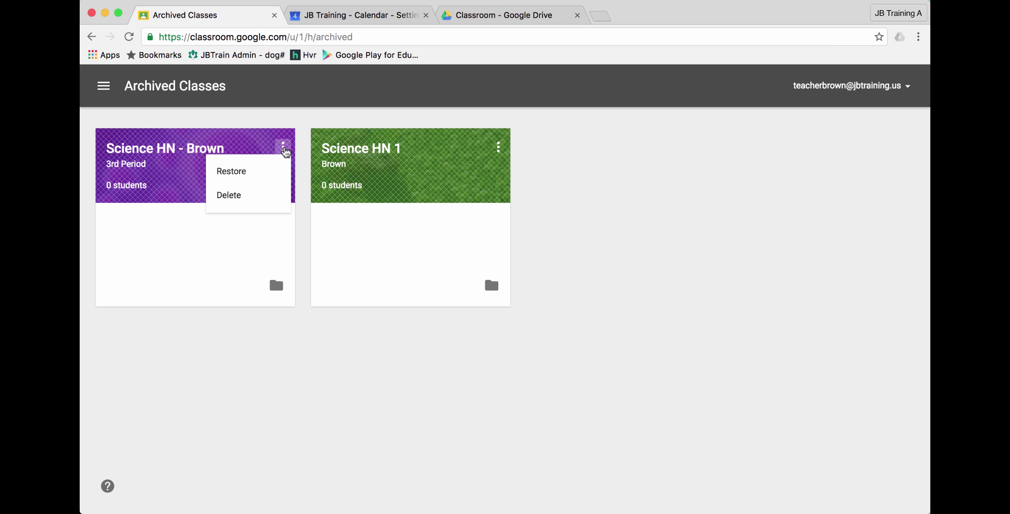
click(239, 196)
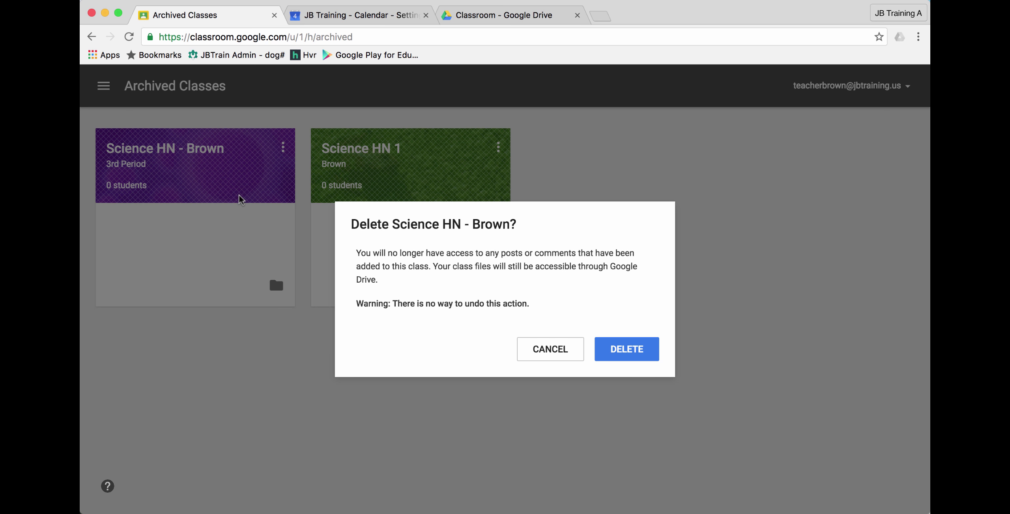
click(630, 355)
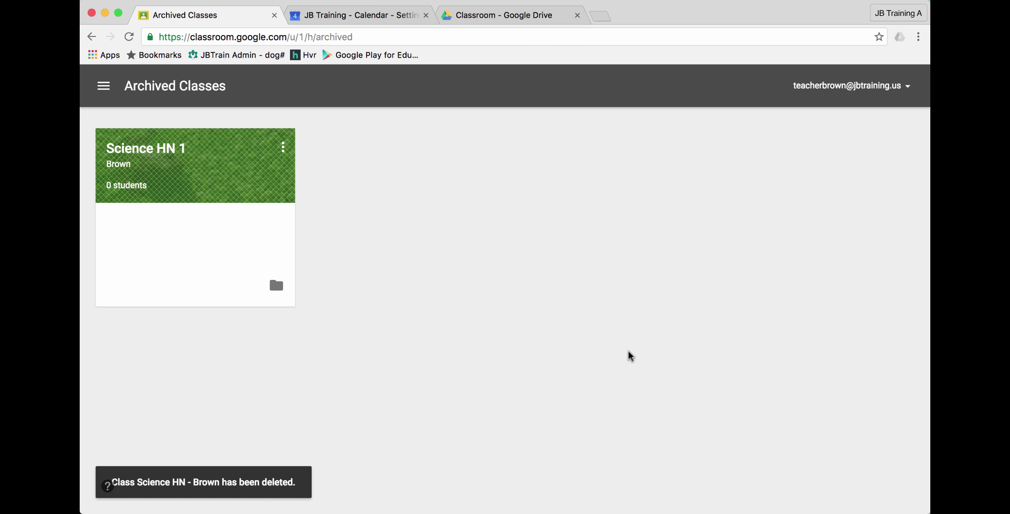
Step: Switch to Google Drive and open the Classroom folder from My Drive
click(485, 19)
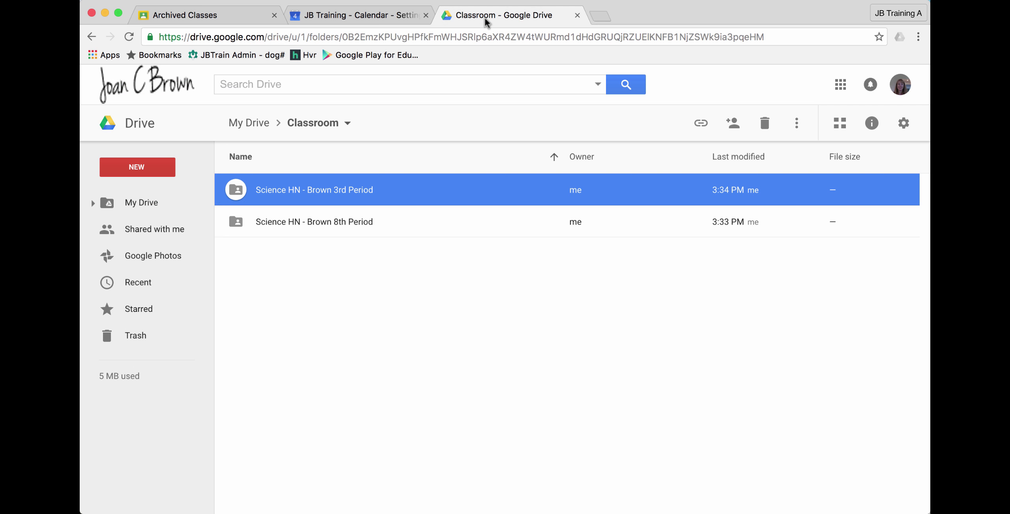
click(259, 126)
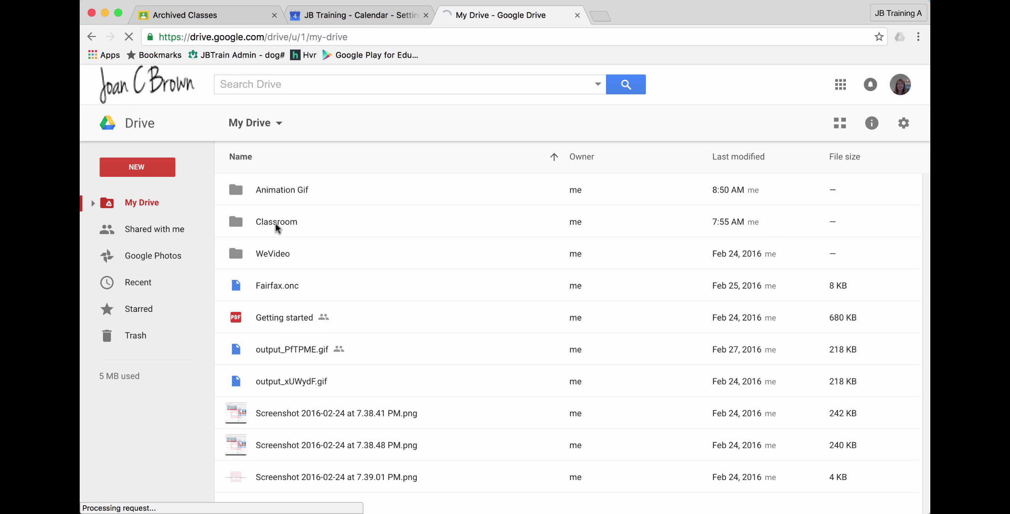
click(276, 222)
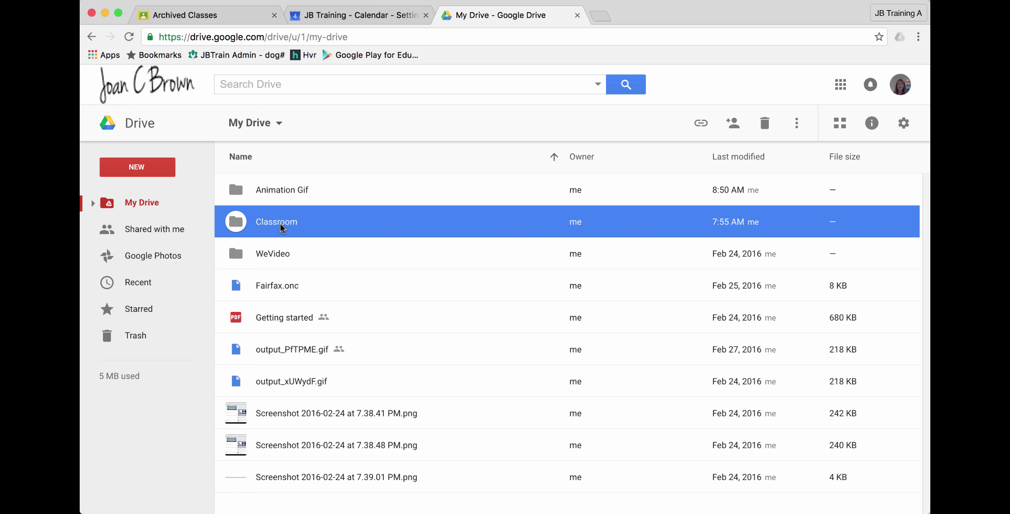
double_click(280, 223)
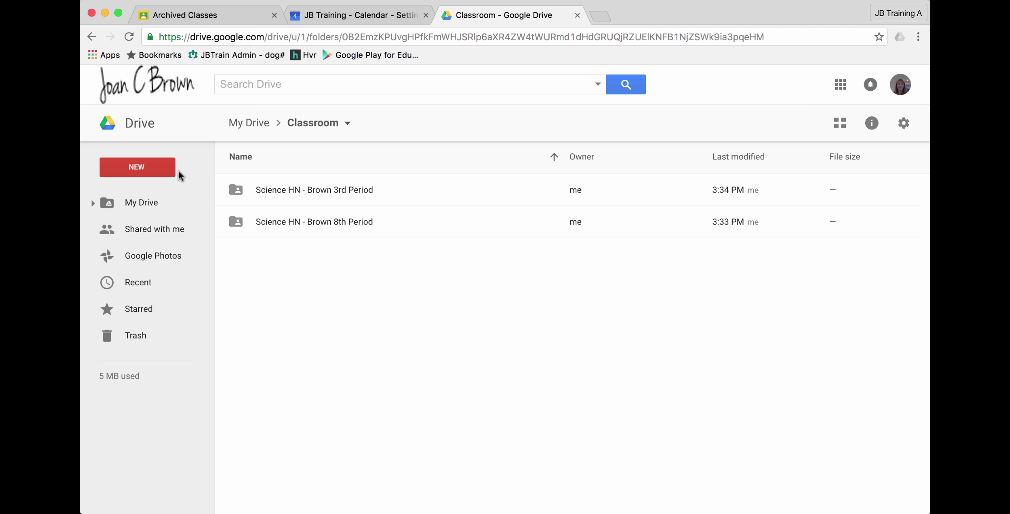
Step: Create a new folder named Archive 2015 inside the Classroom folder
click(152, 167)
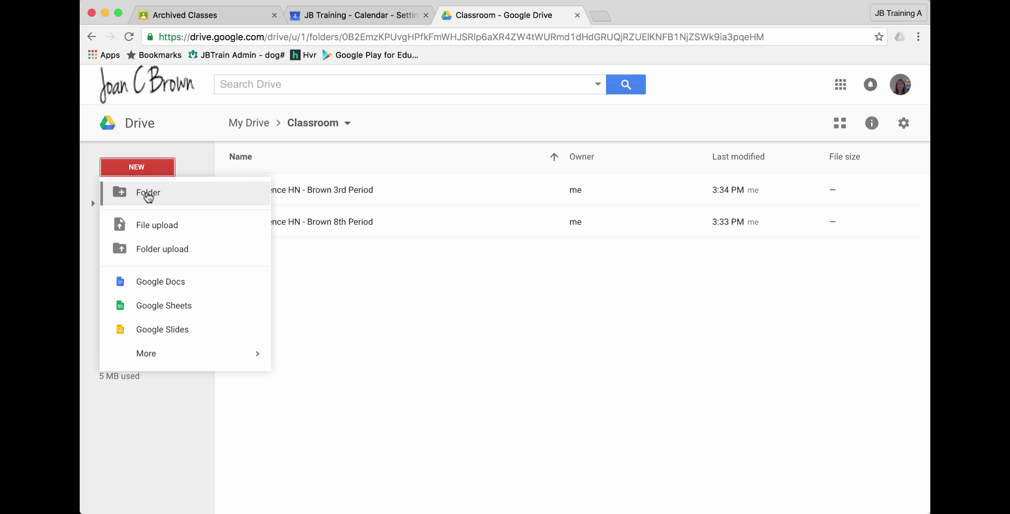
click(149, 192)
text(Arc)
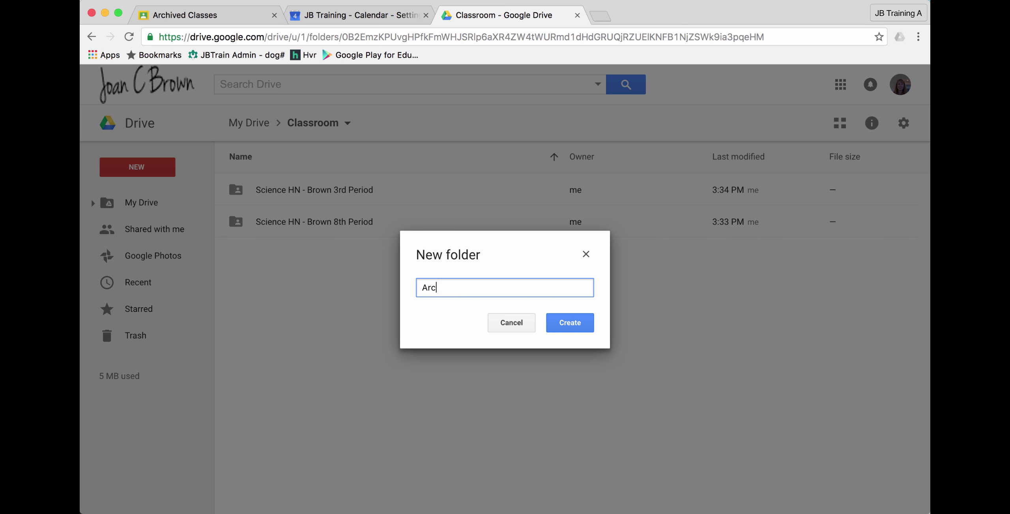
text(hive 2016)
click(570, 322)
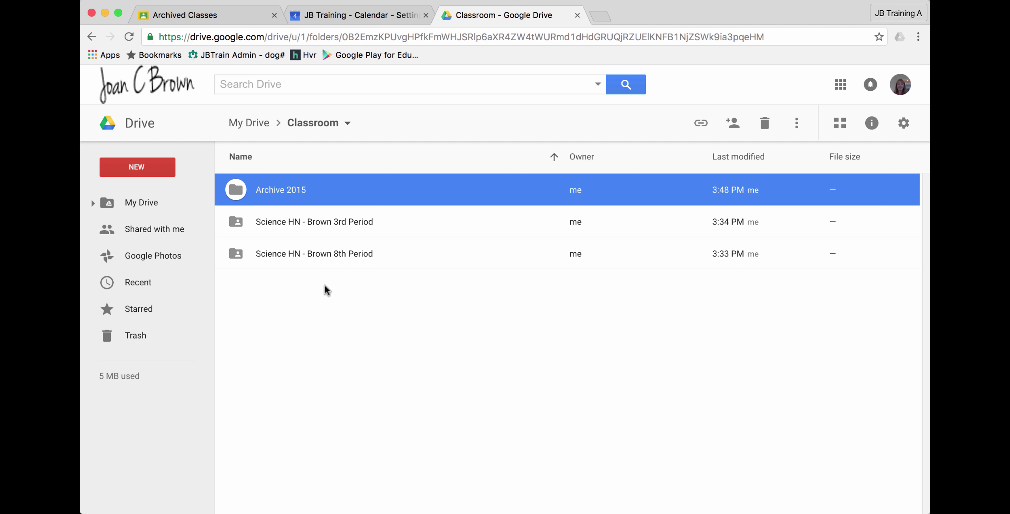
Step: Move the 3rd Period and 8th Period Science HN folders into Archive 2015, and return to My Drive
click(292, 222)
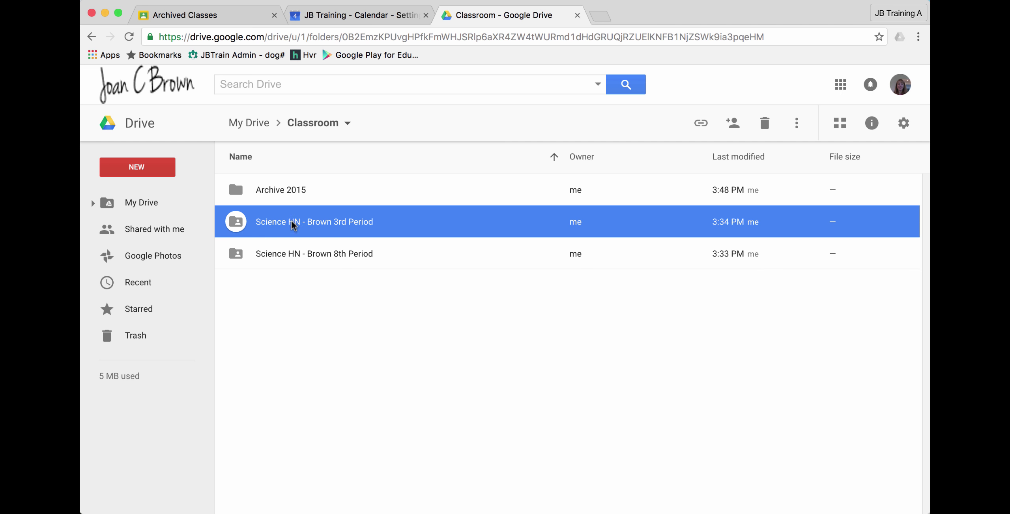
shift+click(284, 257)
drag(272, 224, 276, 193)
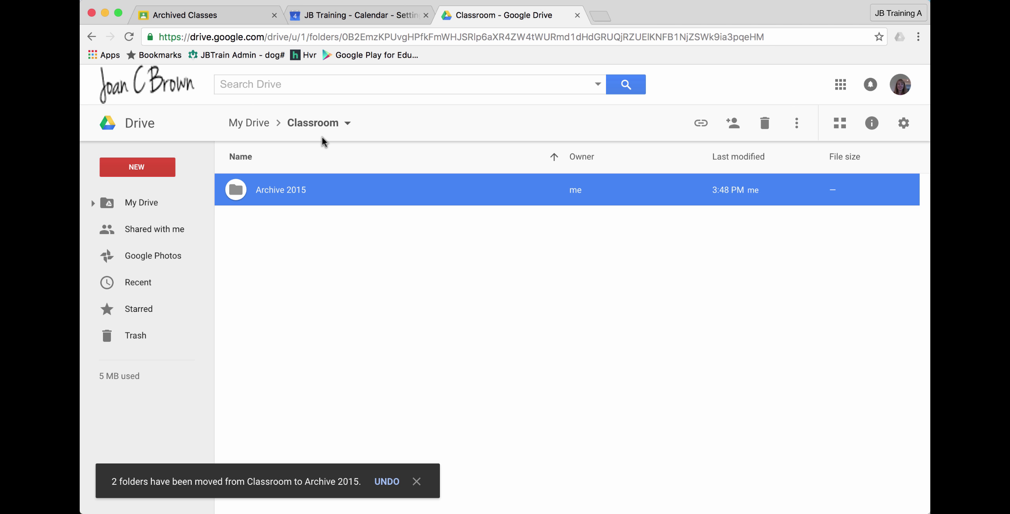
click(252, 123)
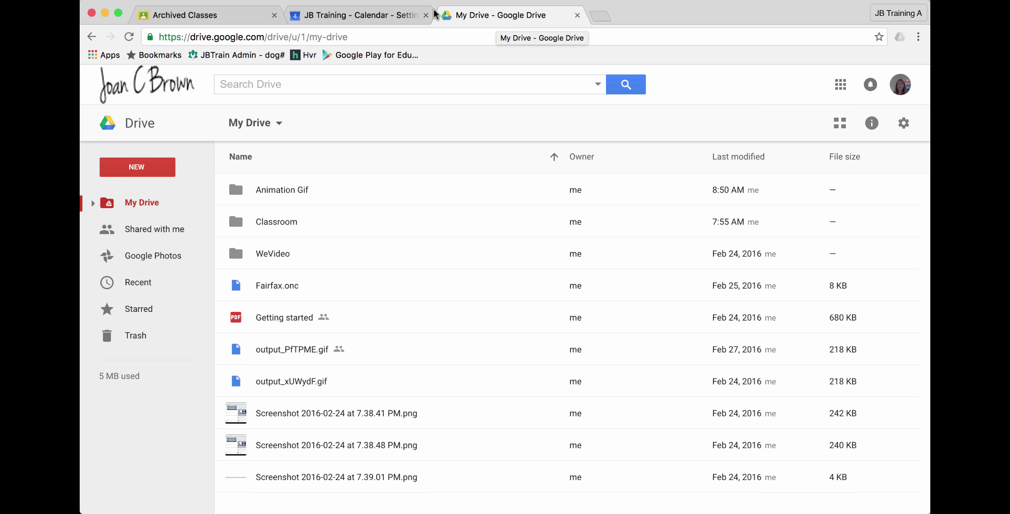
Step: Switch to Google Calendar, go back from the settings to the calendar view, and reload the page to refresh the calendar list
click(235, 19)
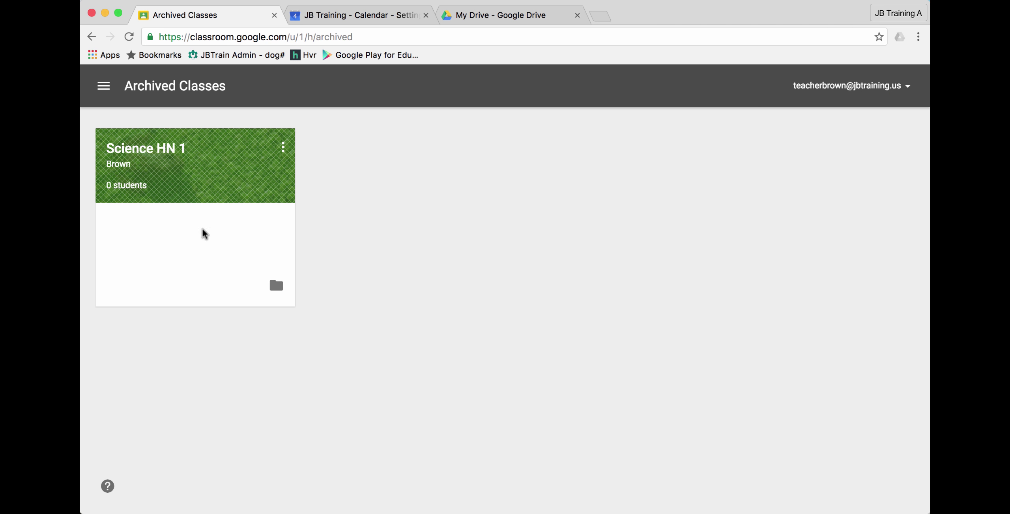
click(351, 19)
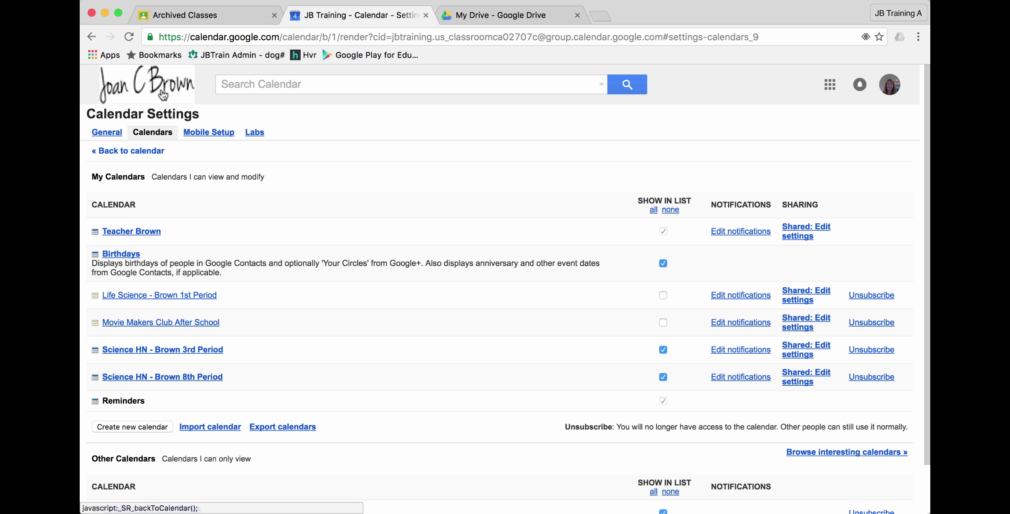
click(118, 151)
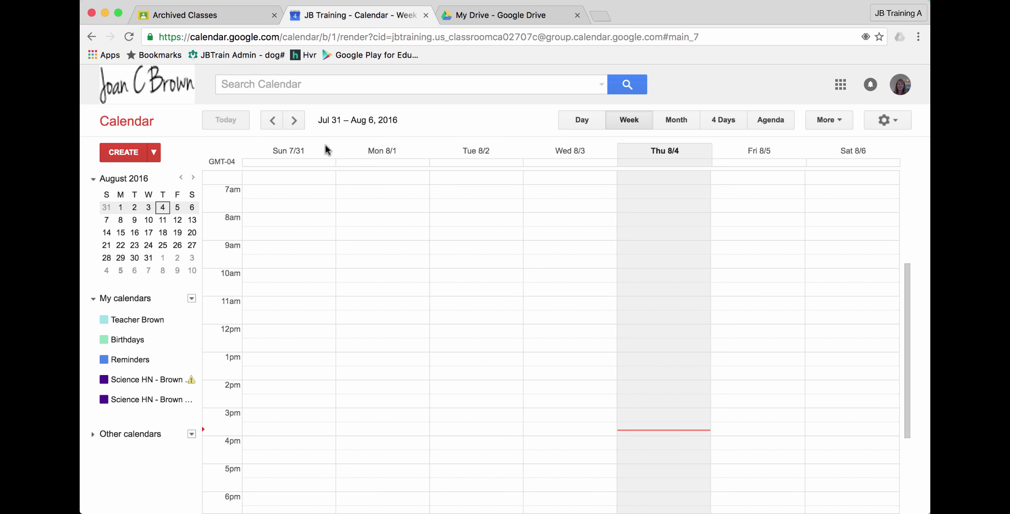
click(129, 36)
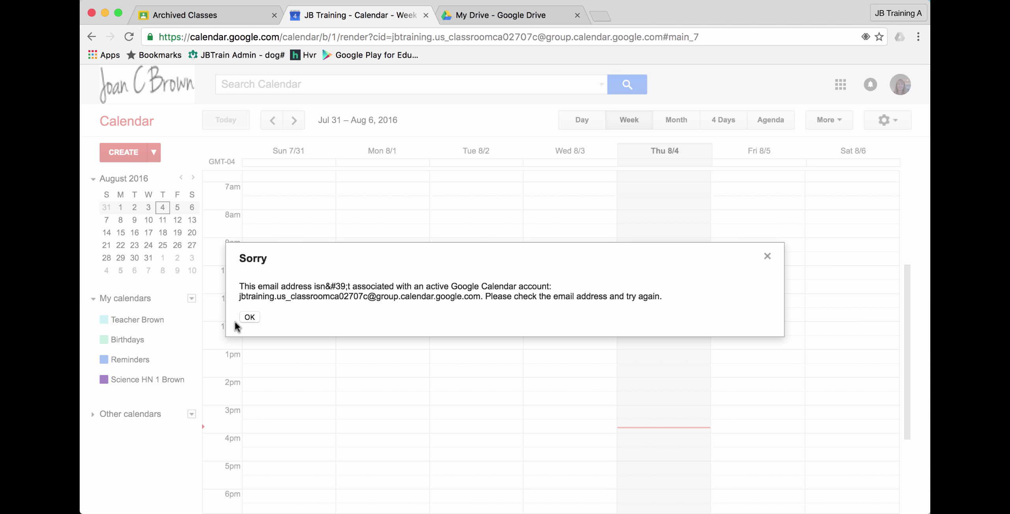
click(249, 317)
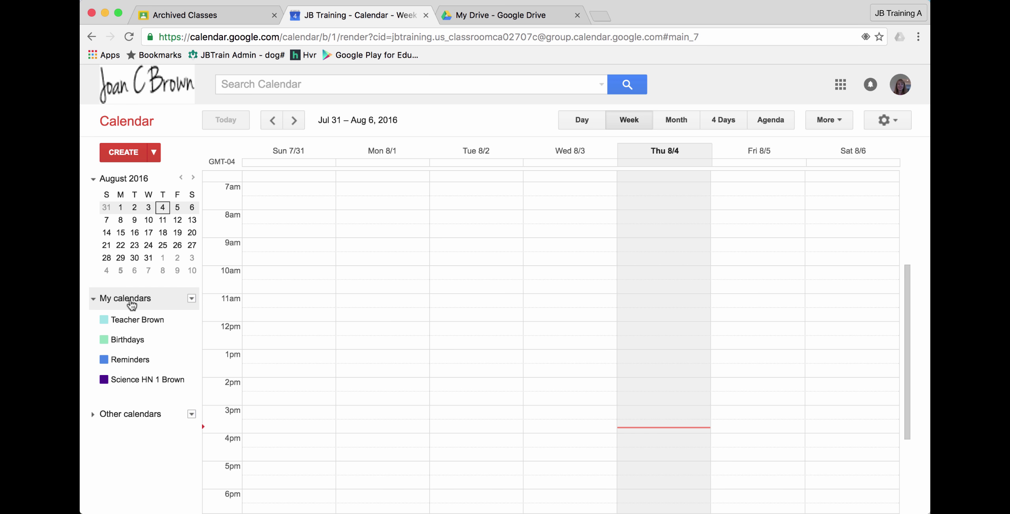
Step: Hide the Science HN 1 class calendar from the calendar list in the calendar settings, and return to the calendar
click(192, 299)
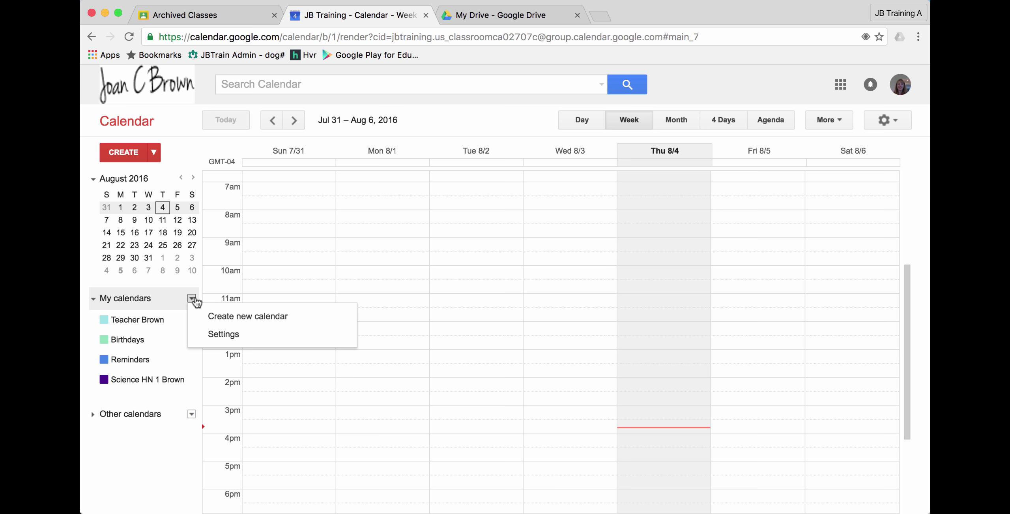
click(220, 334)
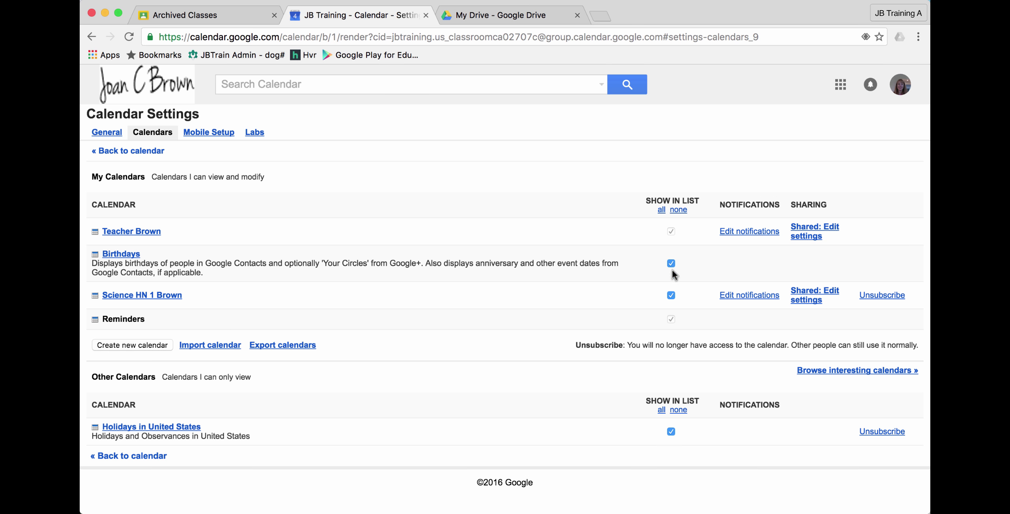
click(672, 296)
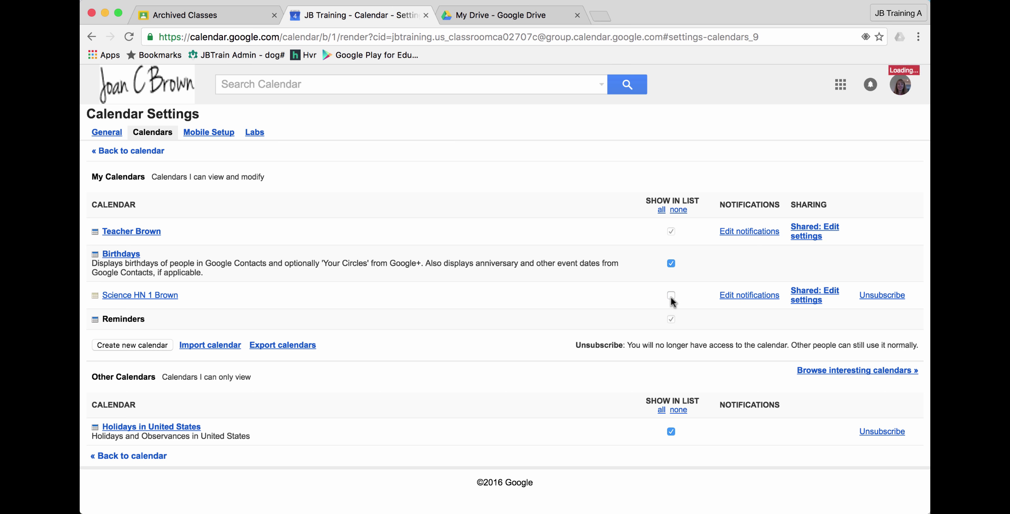
click(152, 151)
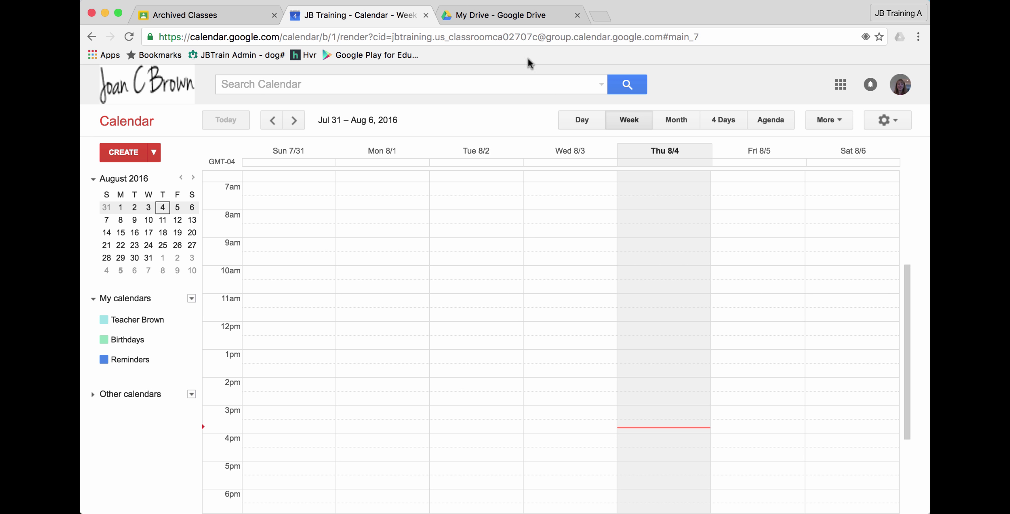
Step: Check the contents of the Classroom folder in Google Drive and the calendar list in Google Calendar
click(521, 19)
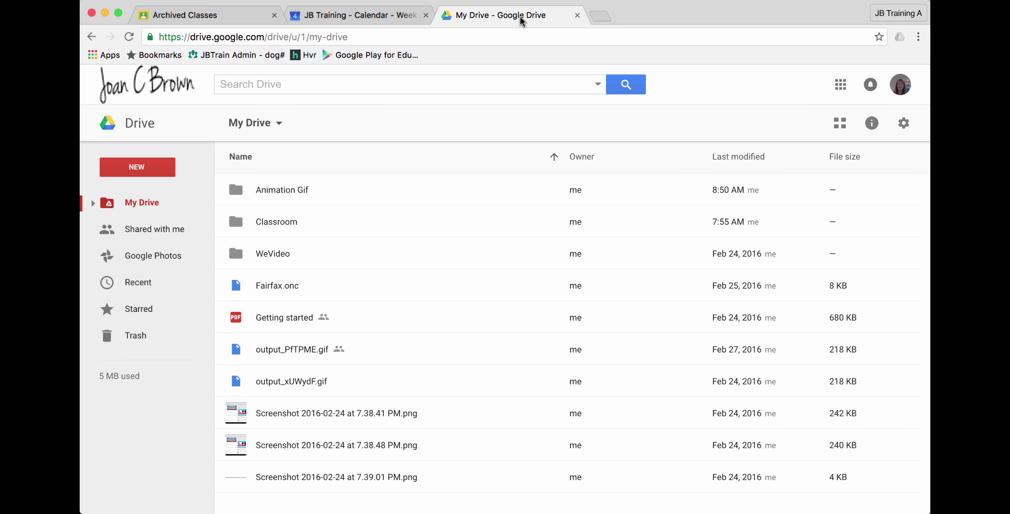
double_click(282, 219)
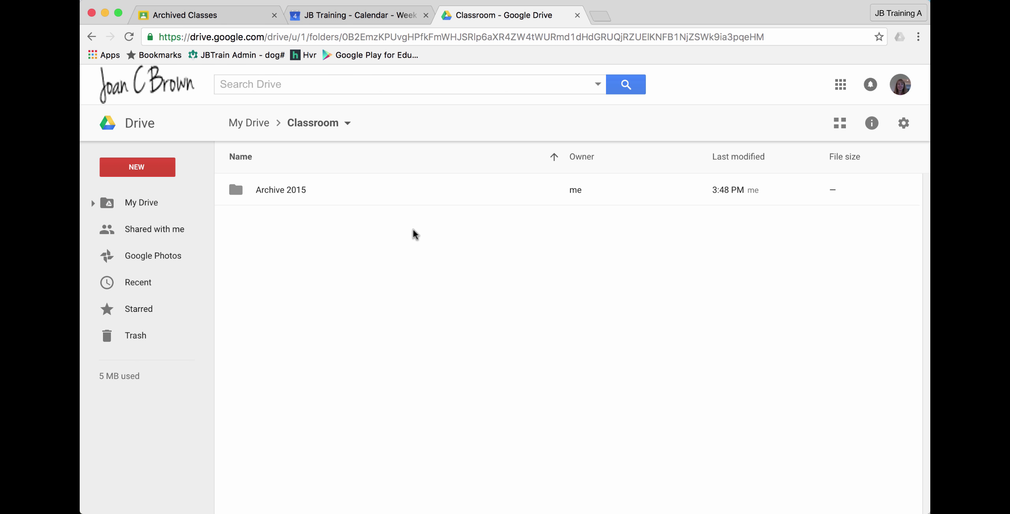
click(382, 17)
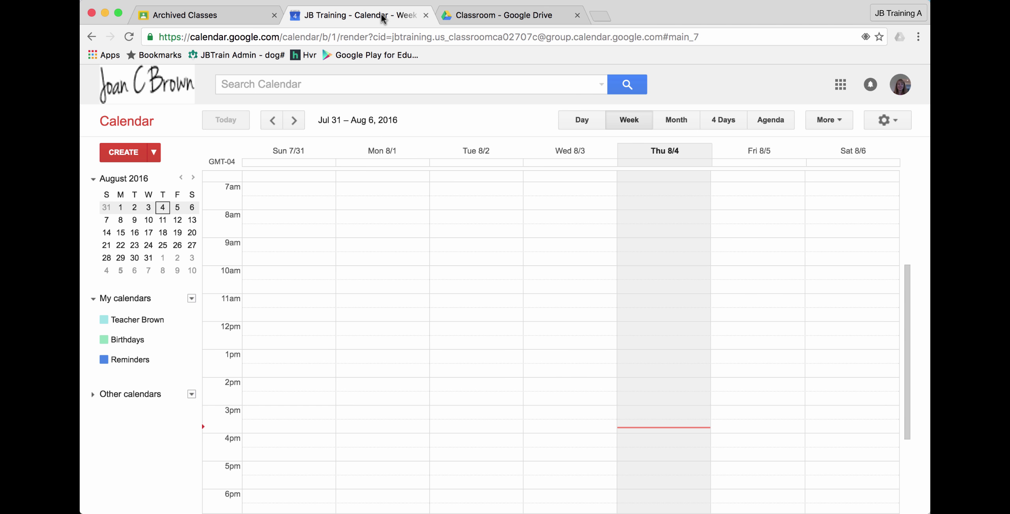
Step: Switch to Google Classroom, go from the archived classes to the main class list, and enter Science HN 8 as a new class's name
click(241, 16)
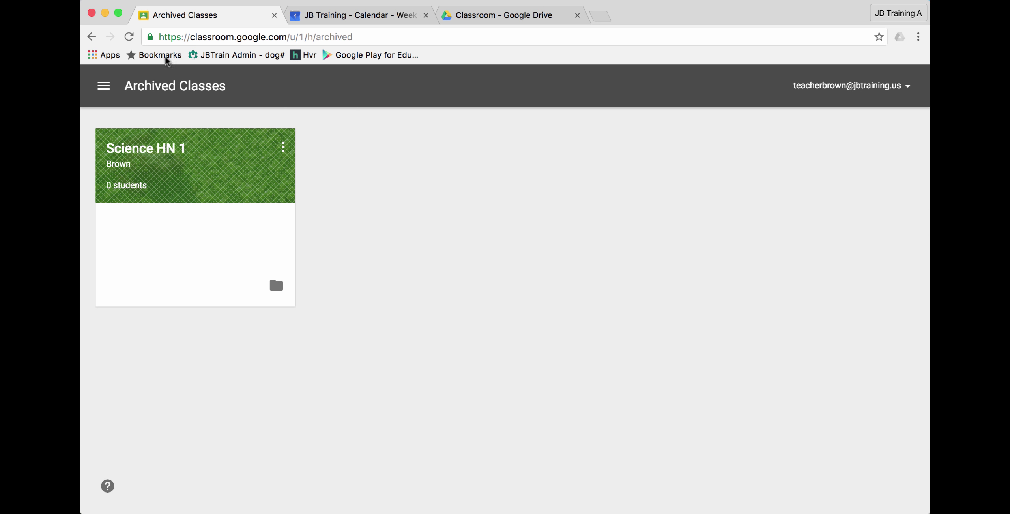
click(103, 85)
click(126, 95)
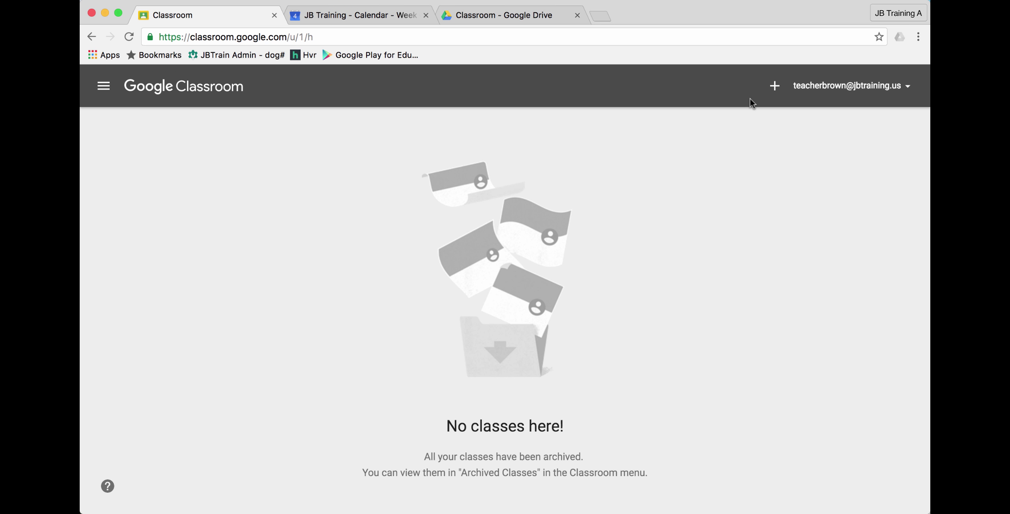
click(775, 86)
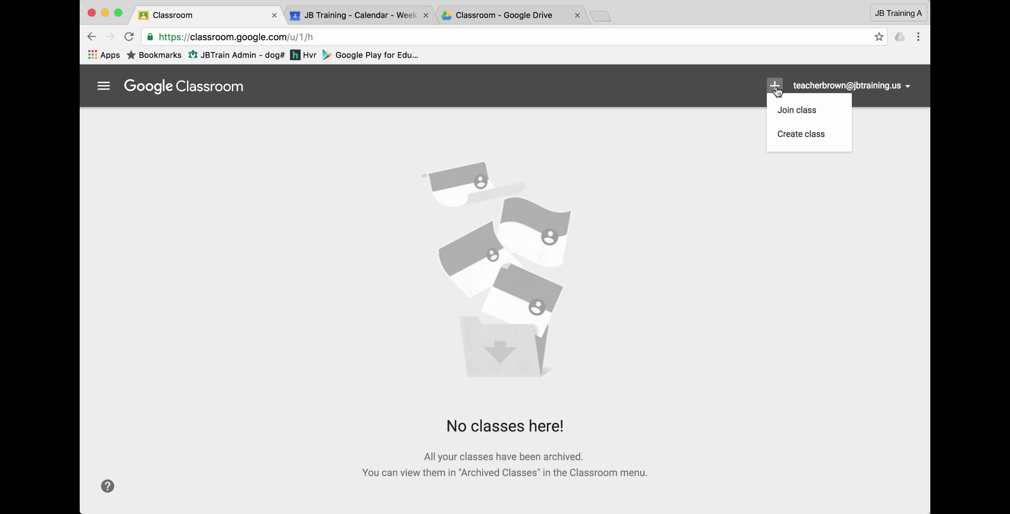
click(793, 136)
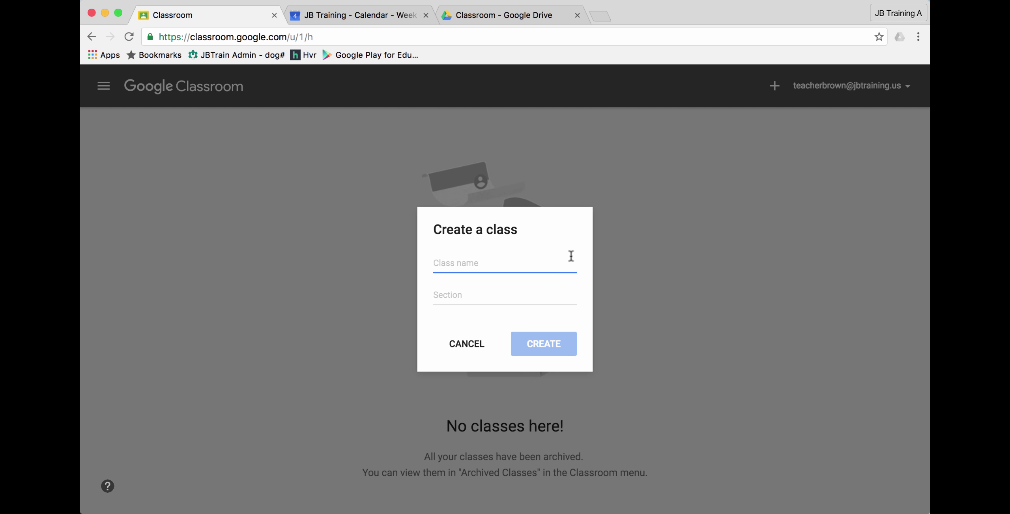
text(S)
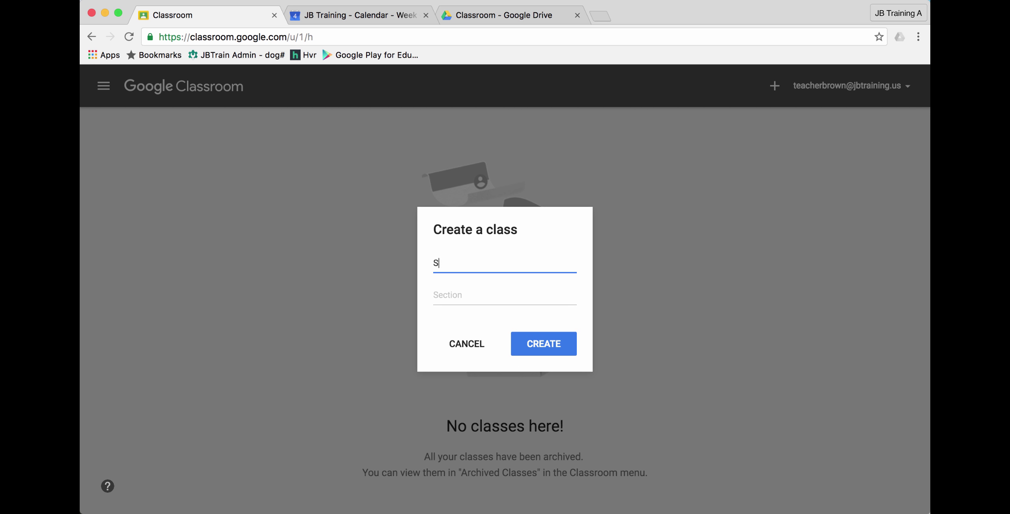
text(cience HN 1)
key(BackSpace)
text(8)
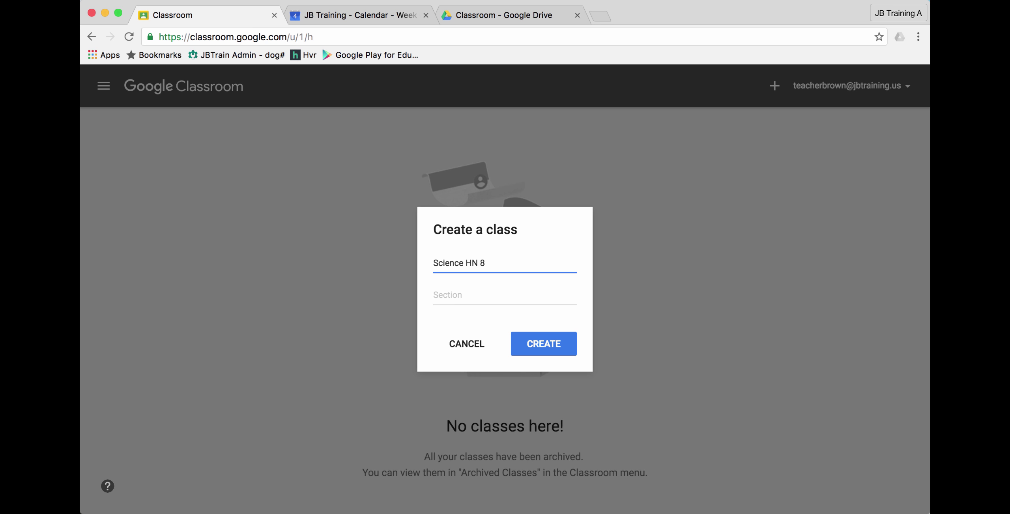
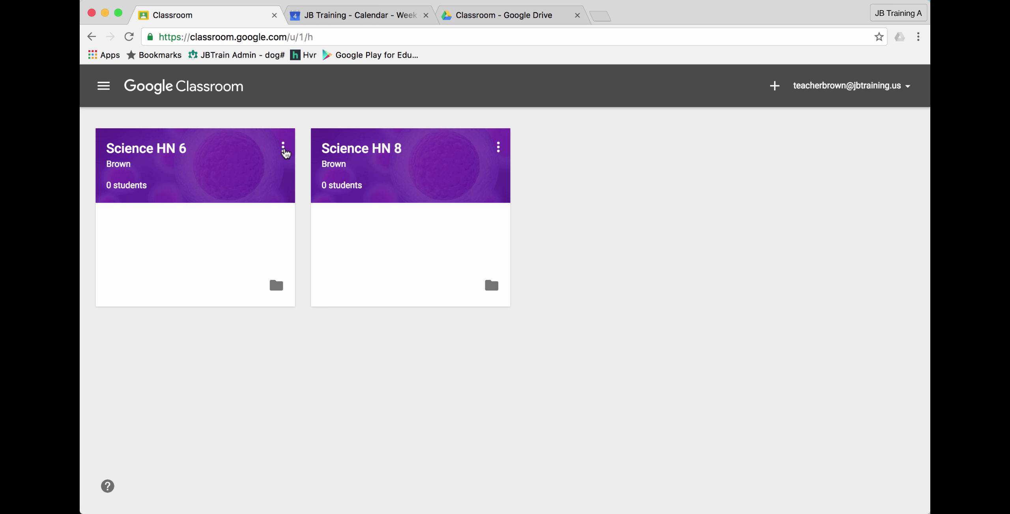
Step: Open the Science HN 6 class and set its theme to the gallery image of dry leaves on weathered wood
click(283, 147)
click(165, 150)
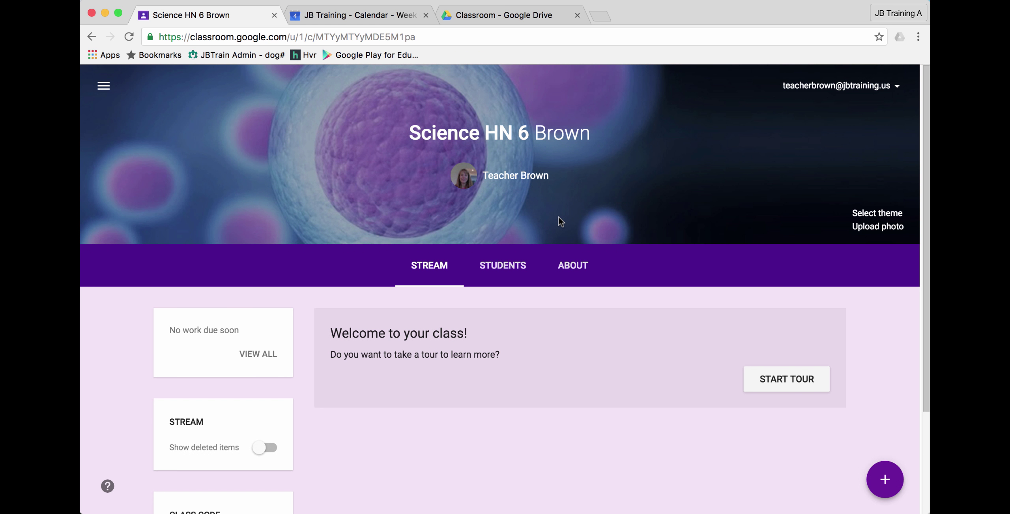
click(874, 214)
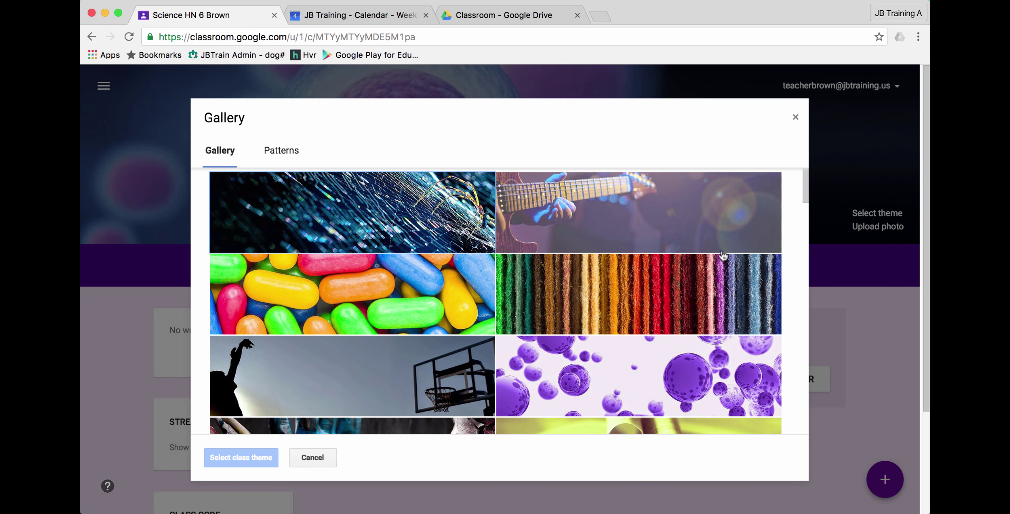
scroll(663, 306, down, 15)
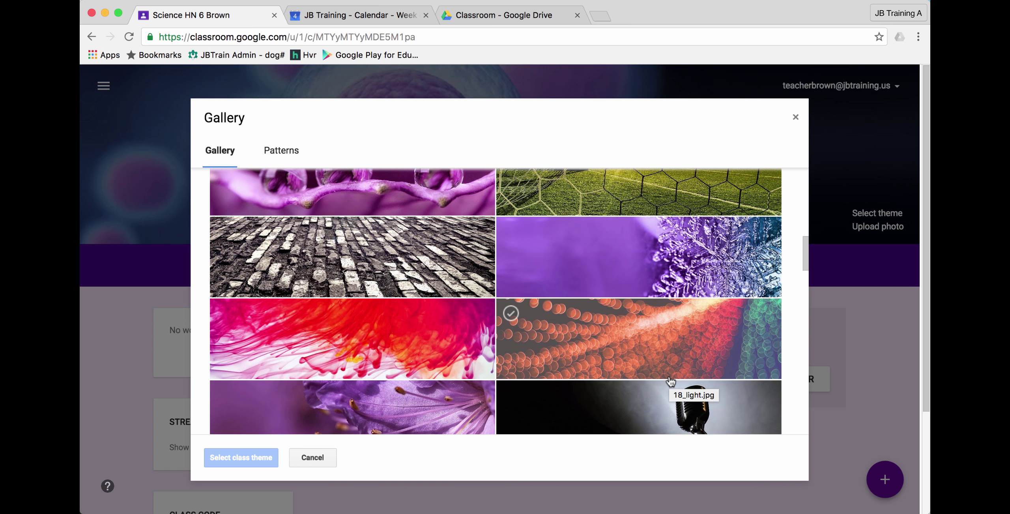
scroll(671, 381, down, 6)
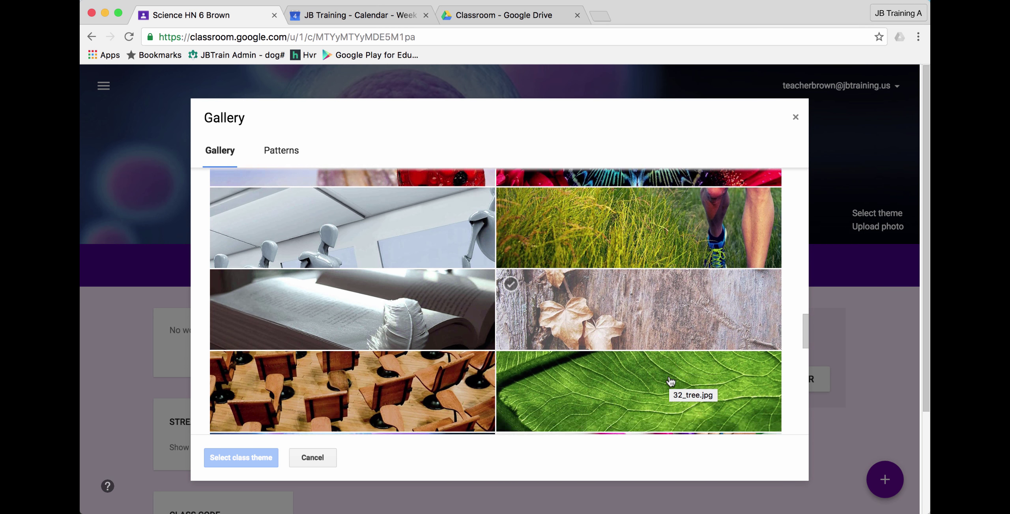
click(674, 318)
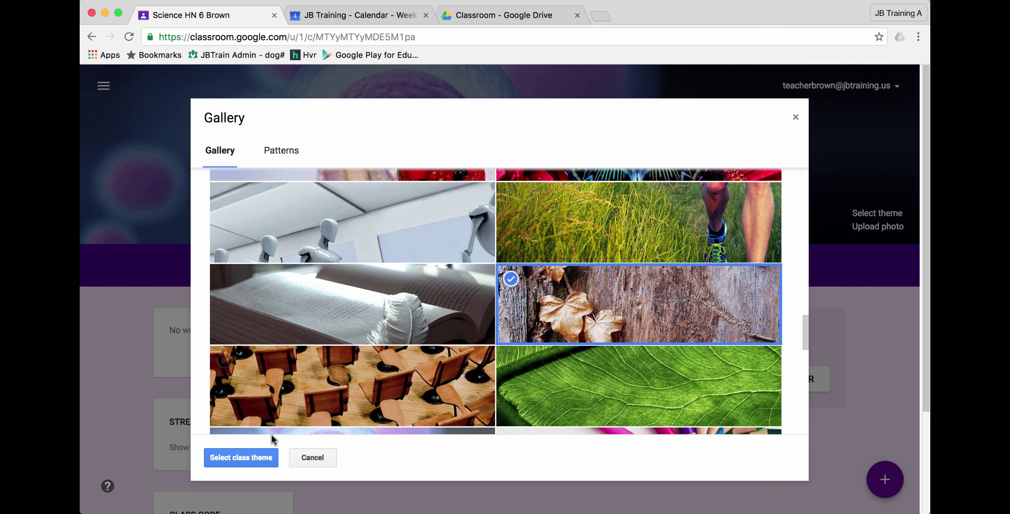
click(243, 458)
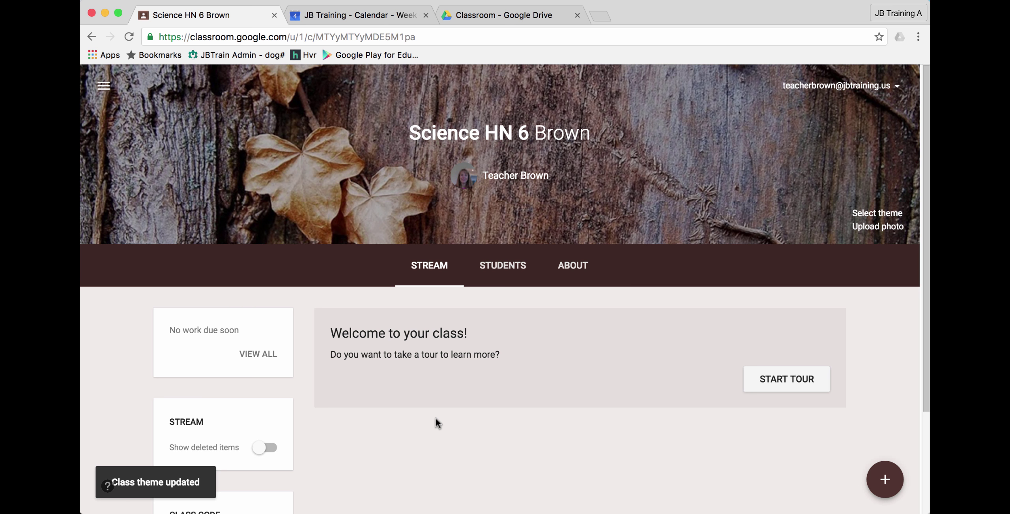
Step: Return to the class list, open Science HN 8, and upload Leaf_1_web.jpg from Downloads as its theme photo
click(103, 86)
click(128, 101)
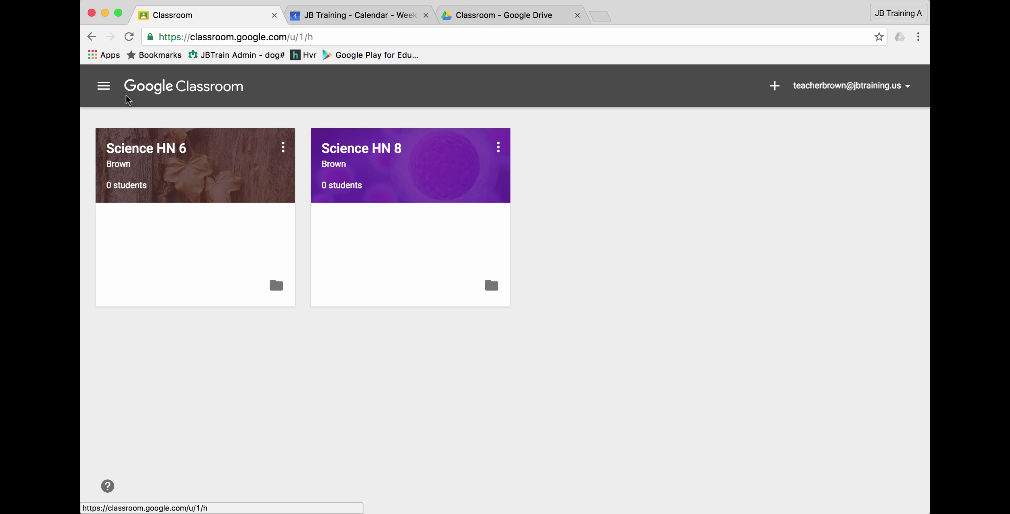
click(384, 156)
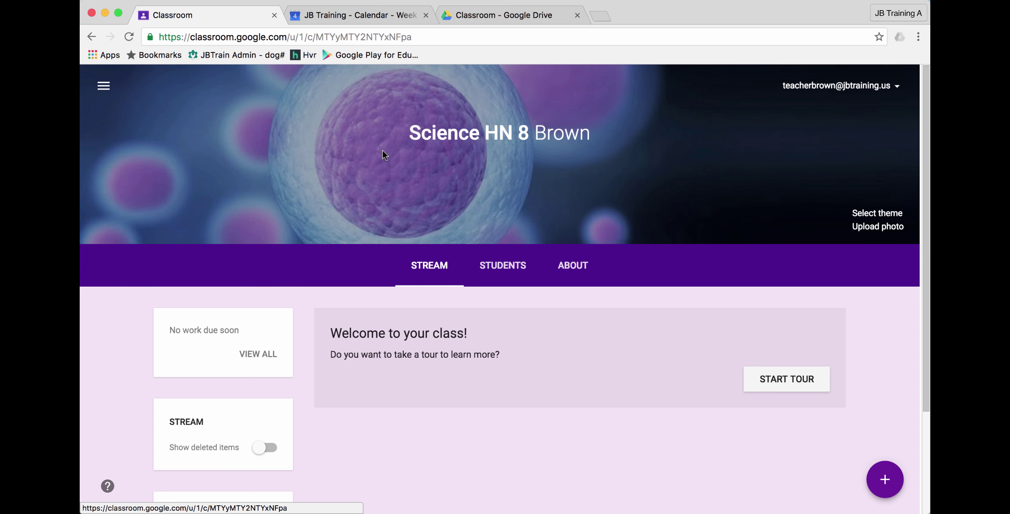
click(875, 228)
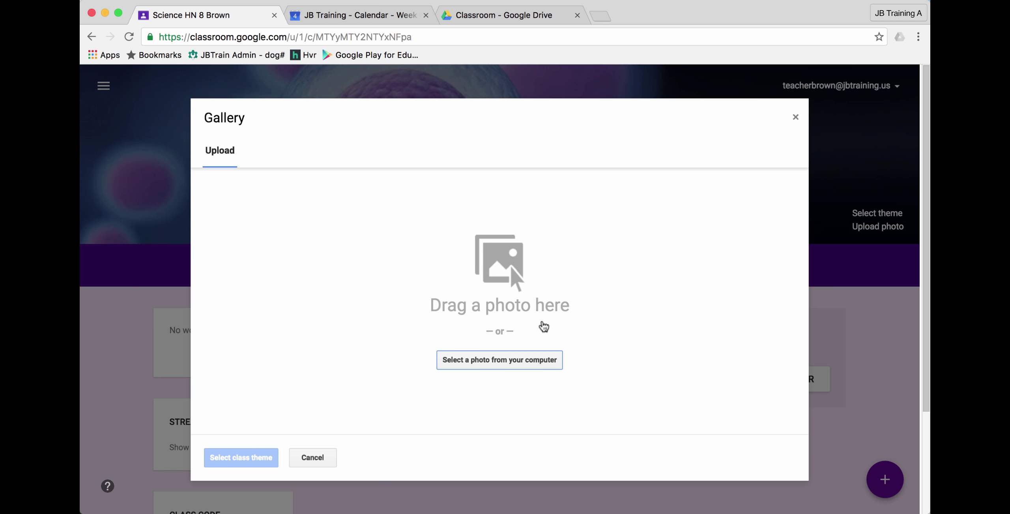
click(506, 360)
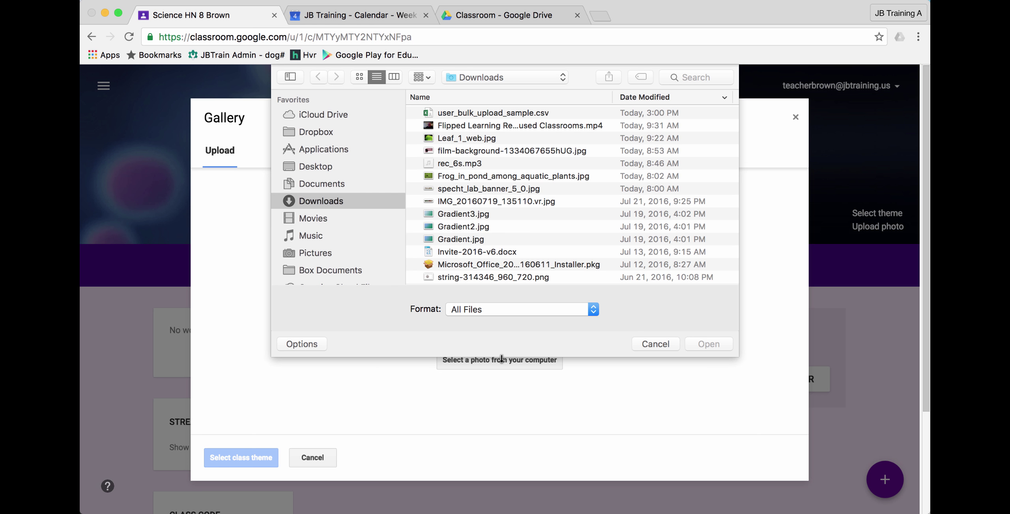
click(485, 137)
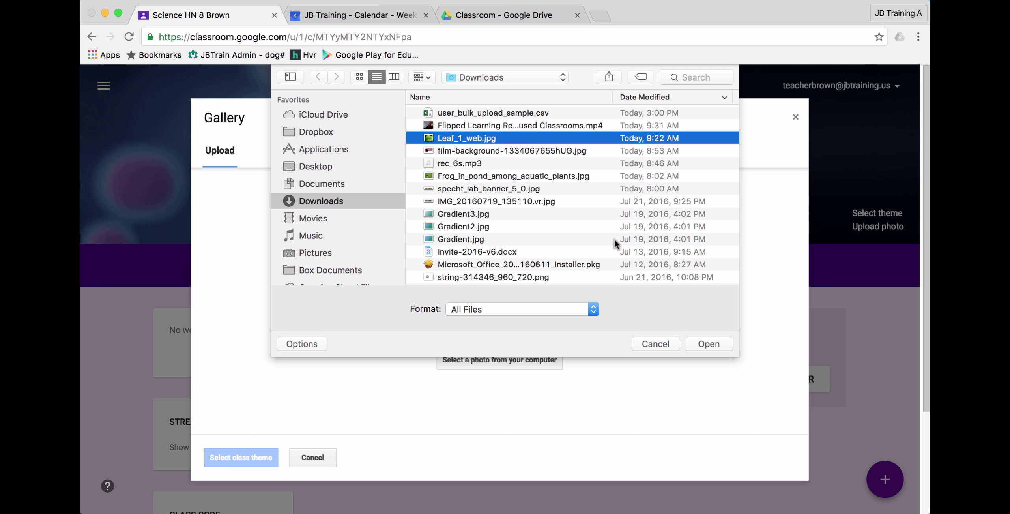
click(707, 342)
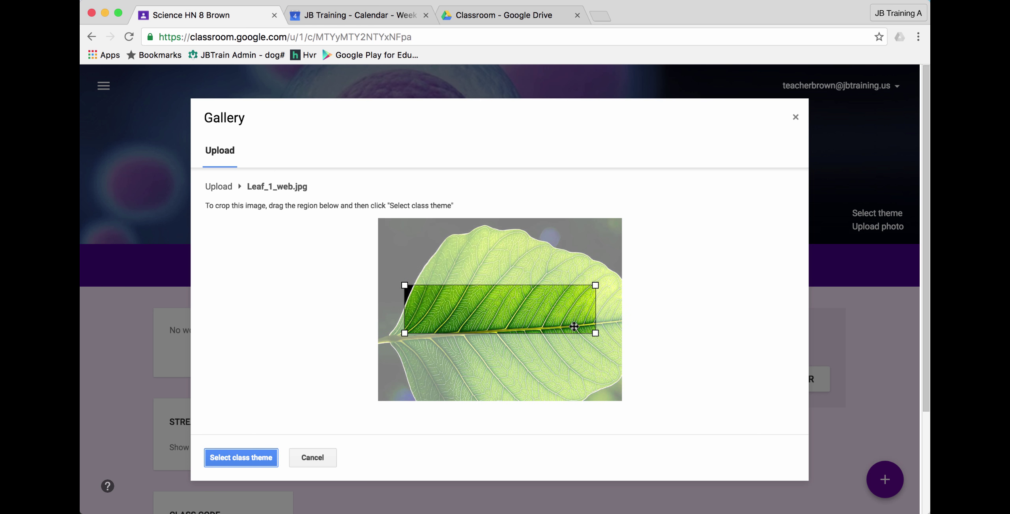
Step: Expand the crop region to the leaf photo's full width, shift it down over the central vein, and apply it as the class theme
drag(405, 332, 382, 352)
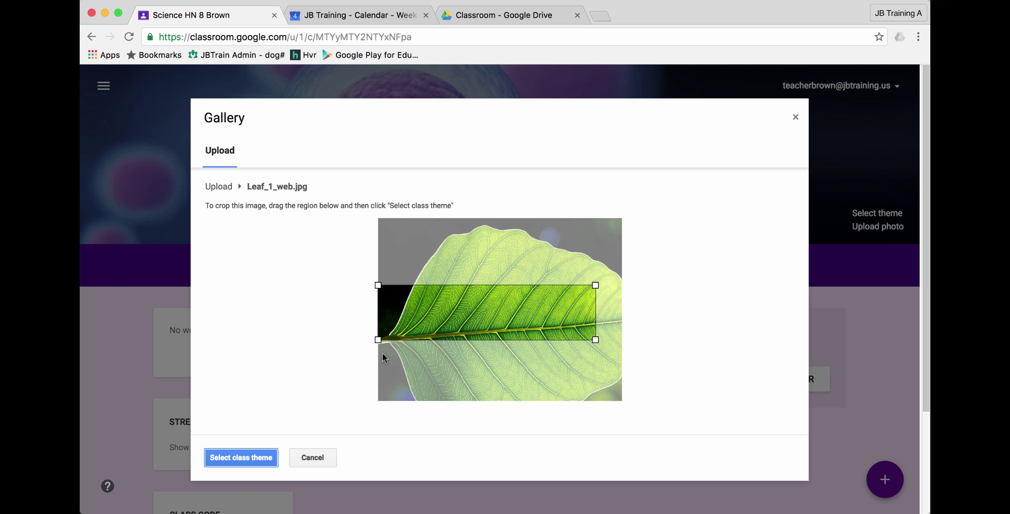
drag(596, 341, 625, 363)
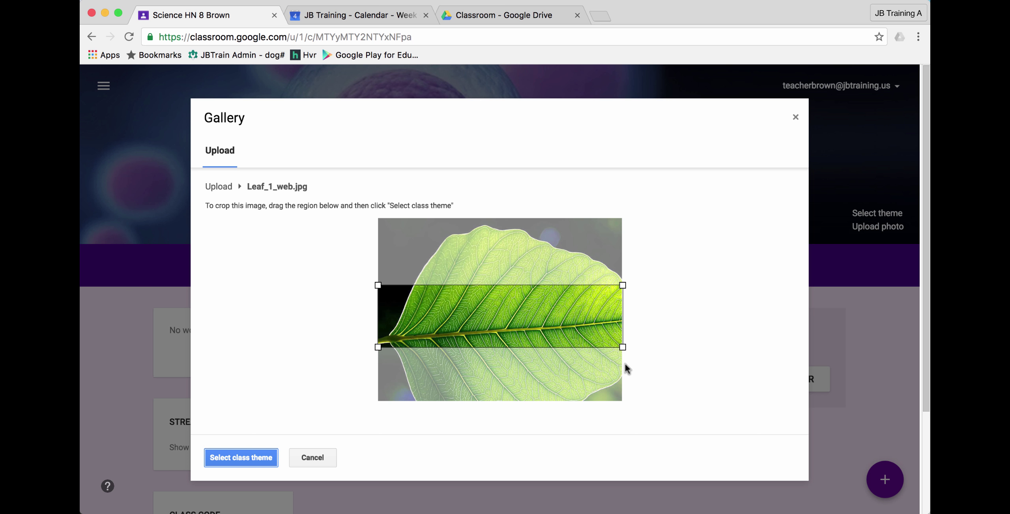
drag(576, 307, 576, 319)
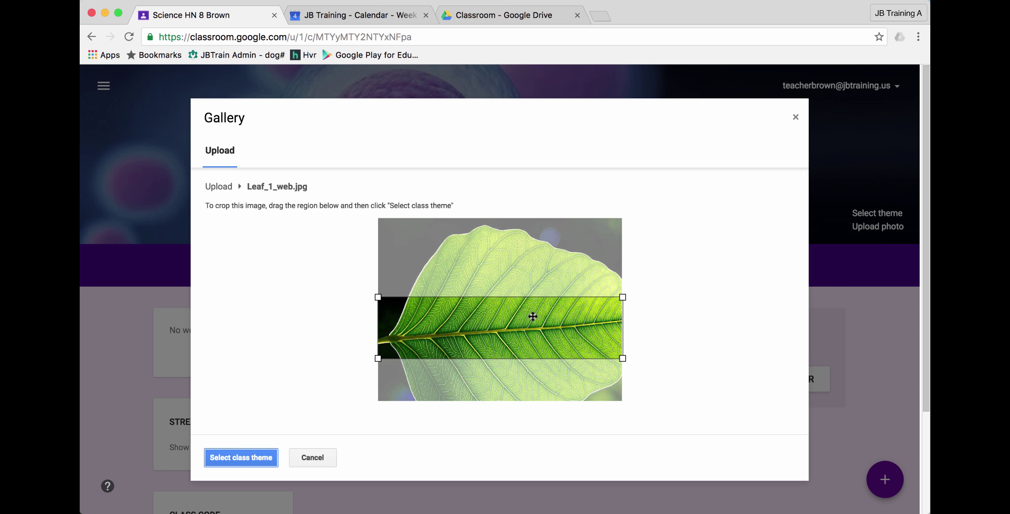
click(259, 456)
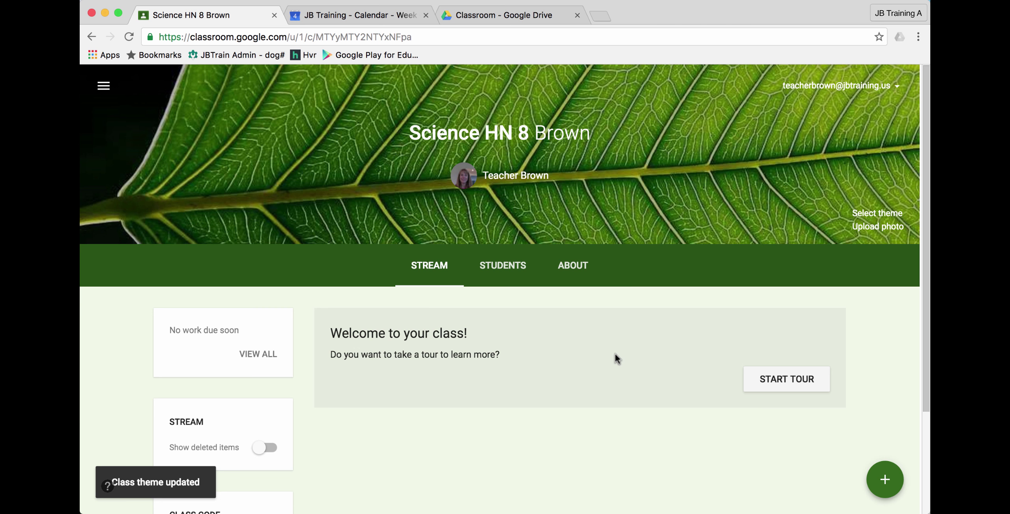
Step: Set the student posting permission for Science HN 8 to "Only teacher can post or comment"
click(512, 264)
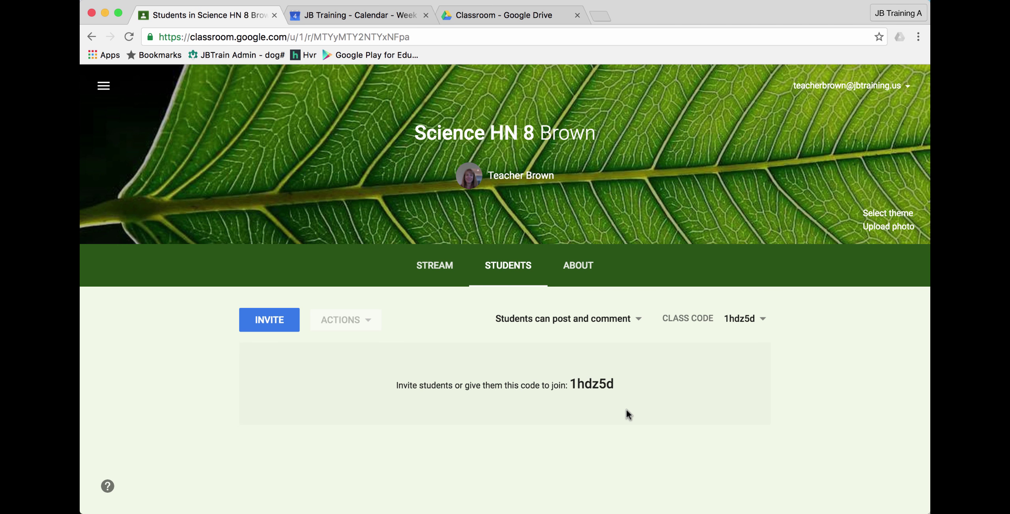
click(639, 320)
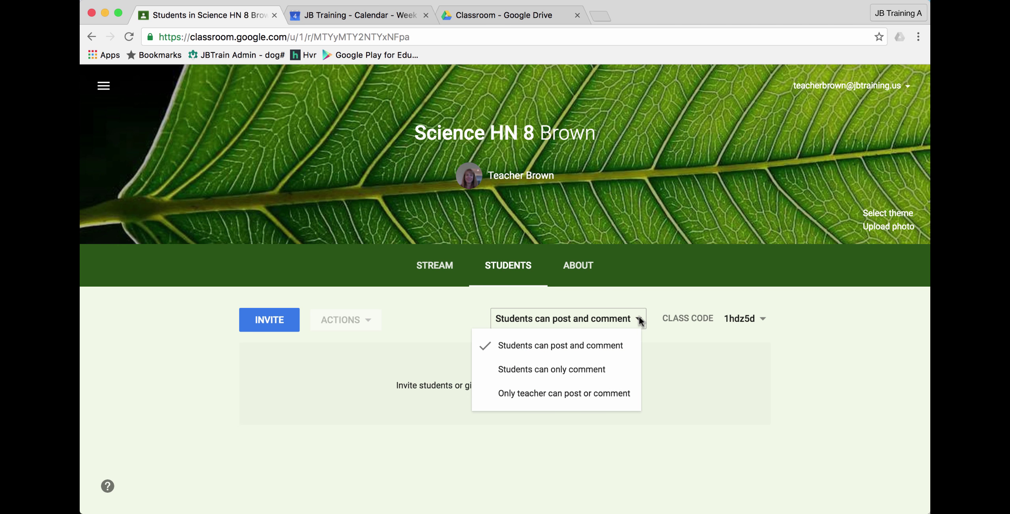
click(612, 398)
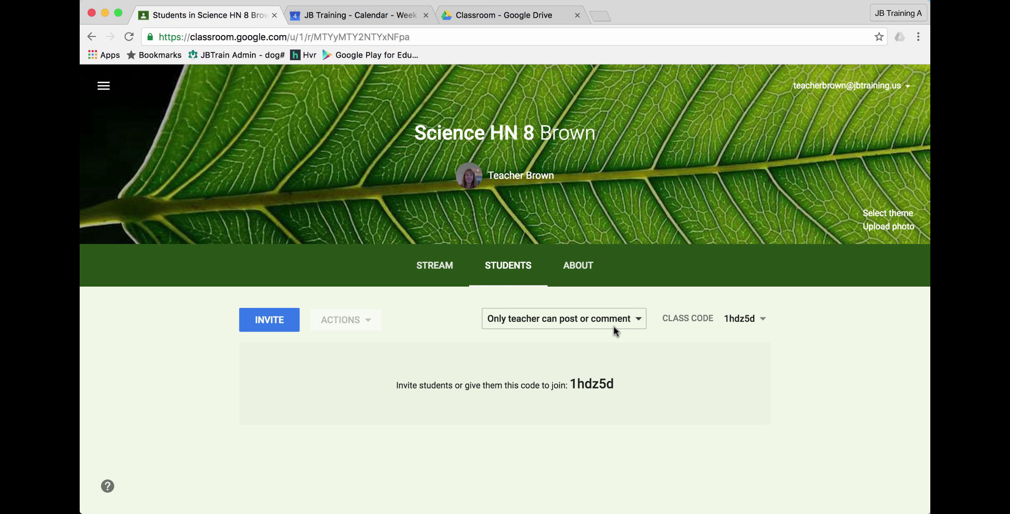
Step: Enter 116 as the room in the Science HN 8 class information
click(579, 266)
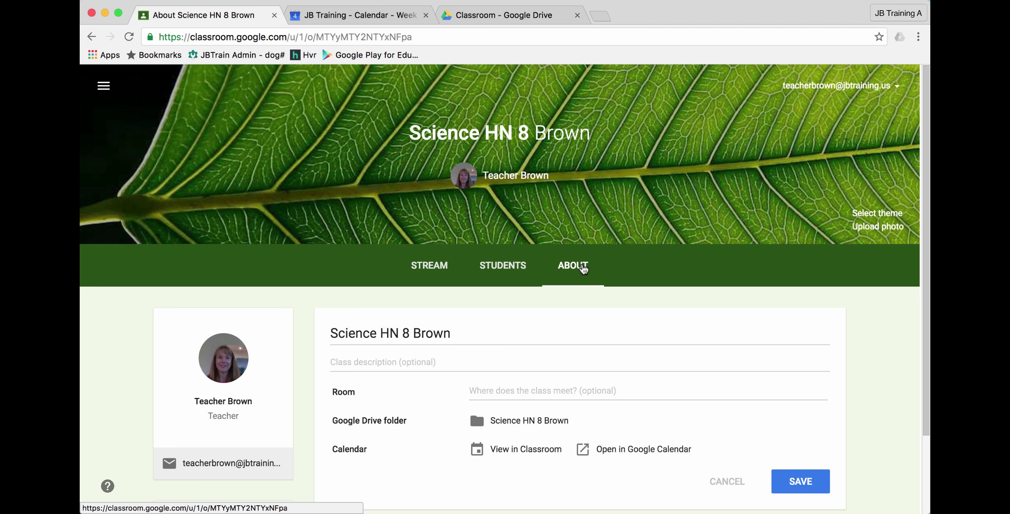
click(403, 362)
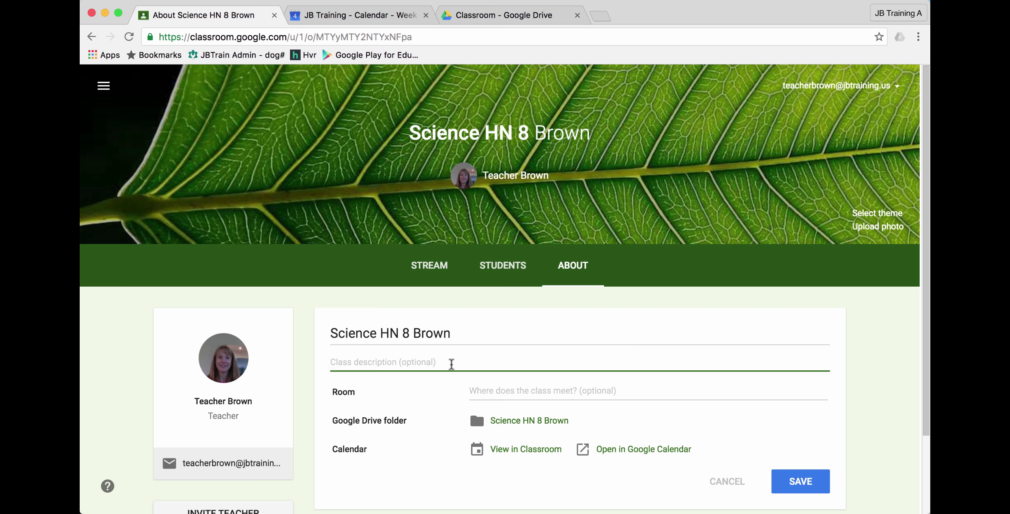
click(486, 391)
text(116)
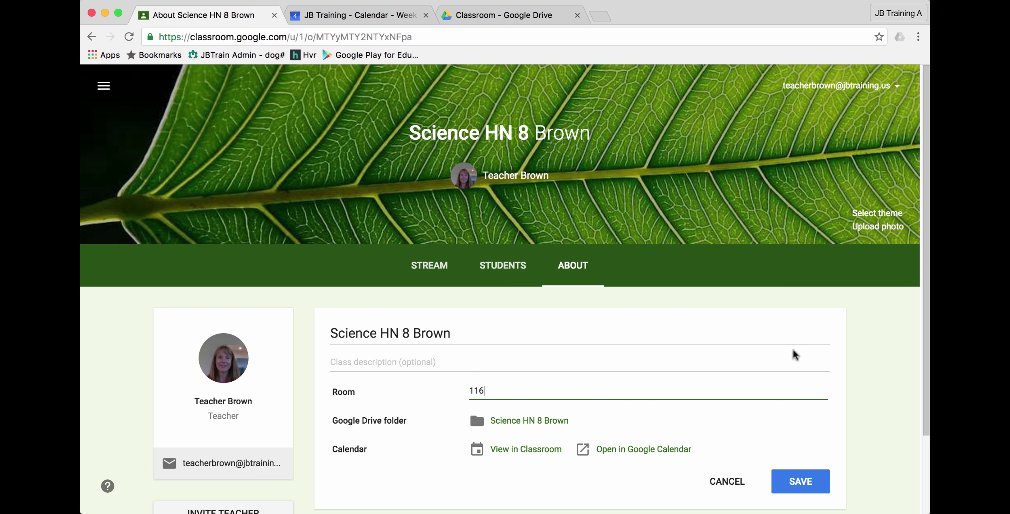
Step: Start a new class material for Science HN 8 and title it "Welcome"
scroll(518, 493, down, 3)
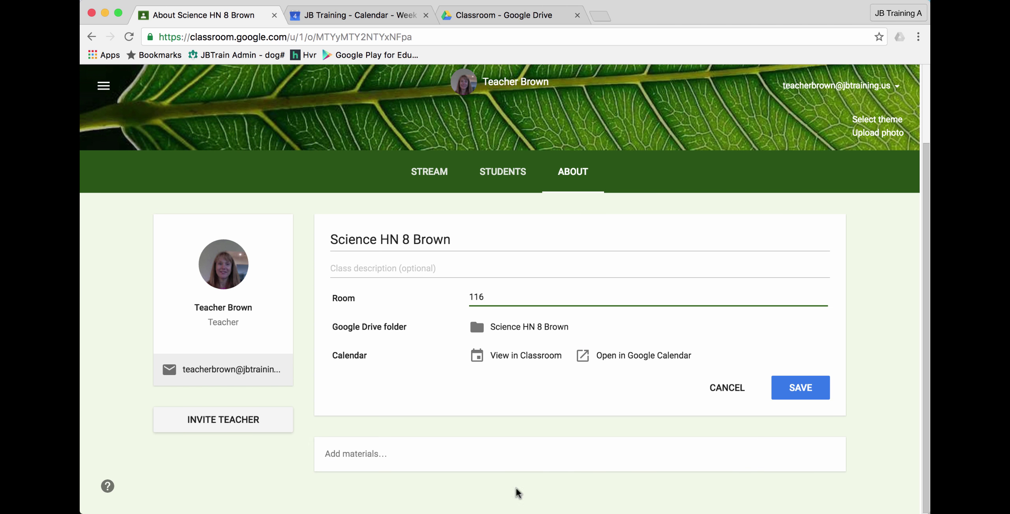
click(368, 459)
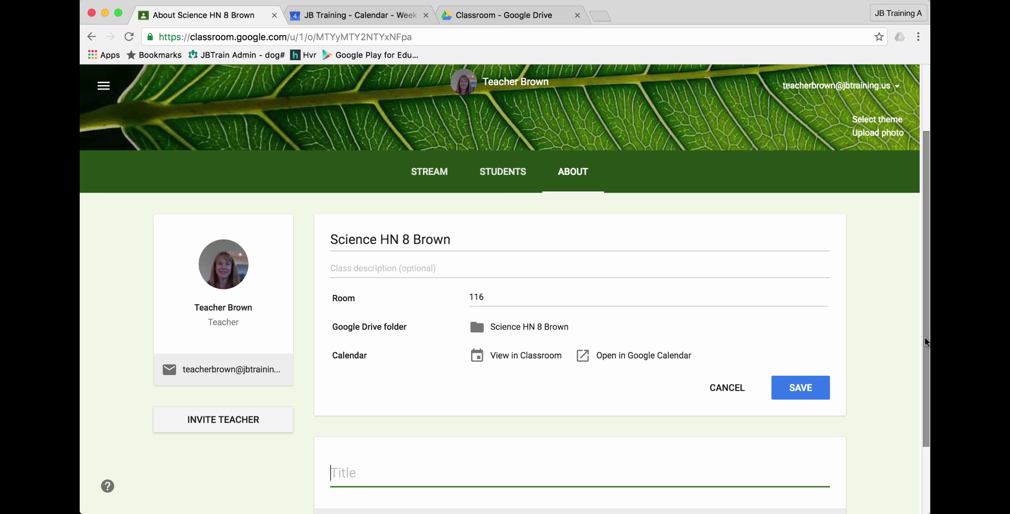
drag(924, 335, 928, 458)
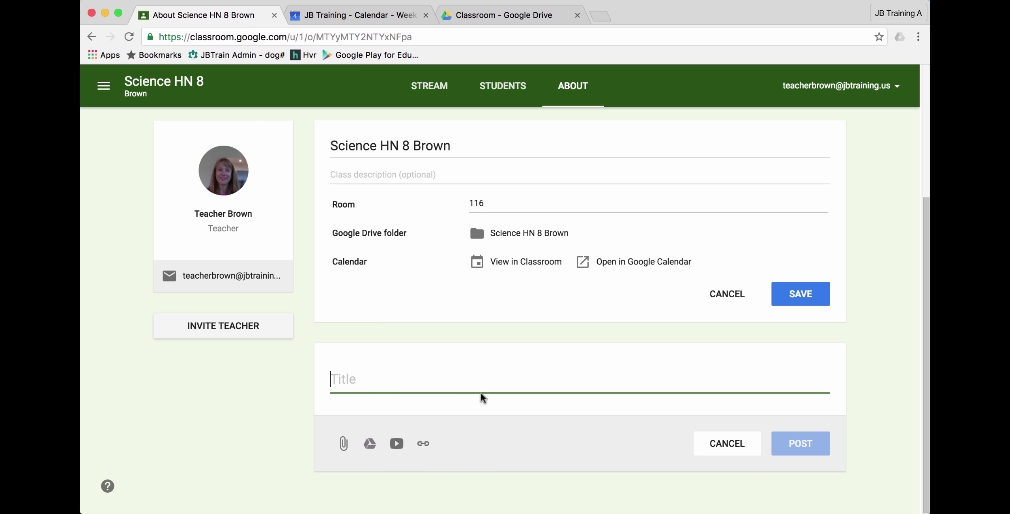
text(Welcome)
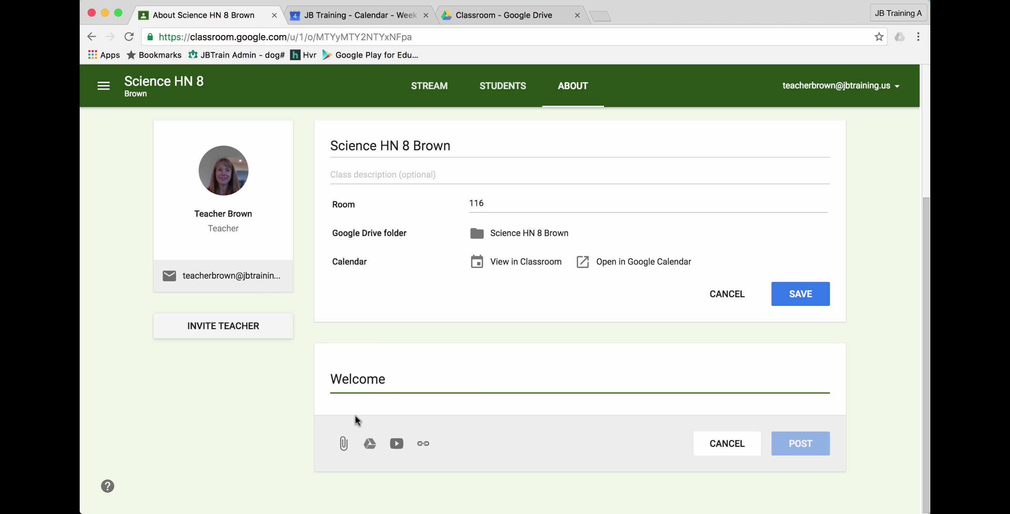
Step: Search YouTube for "Science Wars", attach the "SCIENCE WARS - Acapella Parody" video to the Welcome material, and post it
click(396, 444)
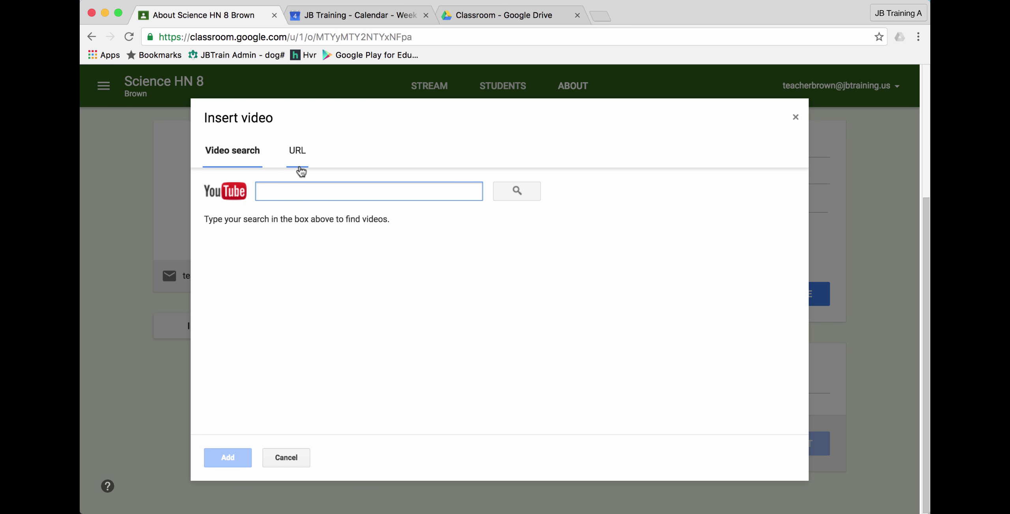
text(Science Wars)
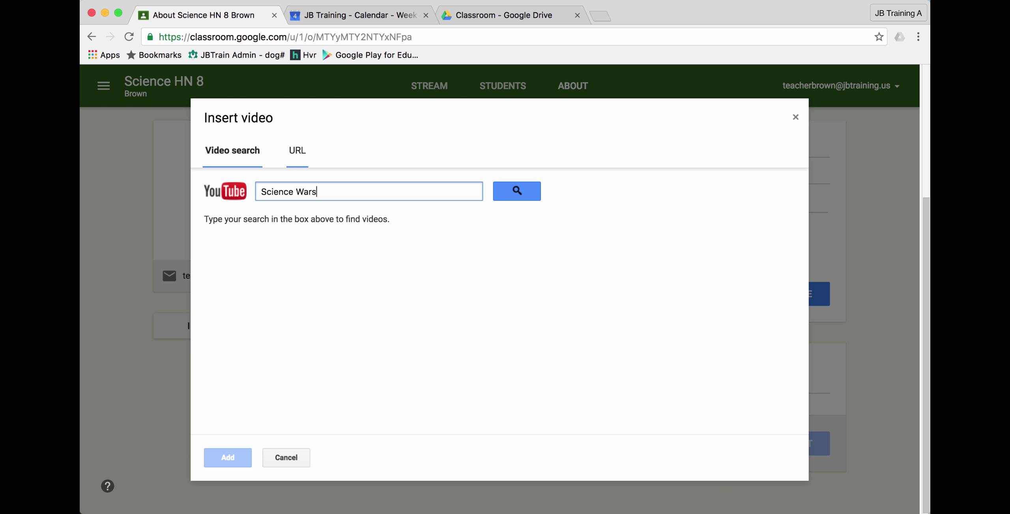
click(507, 190)
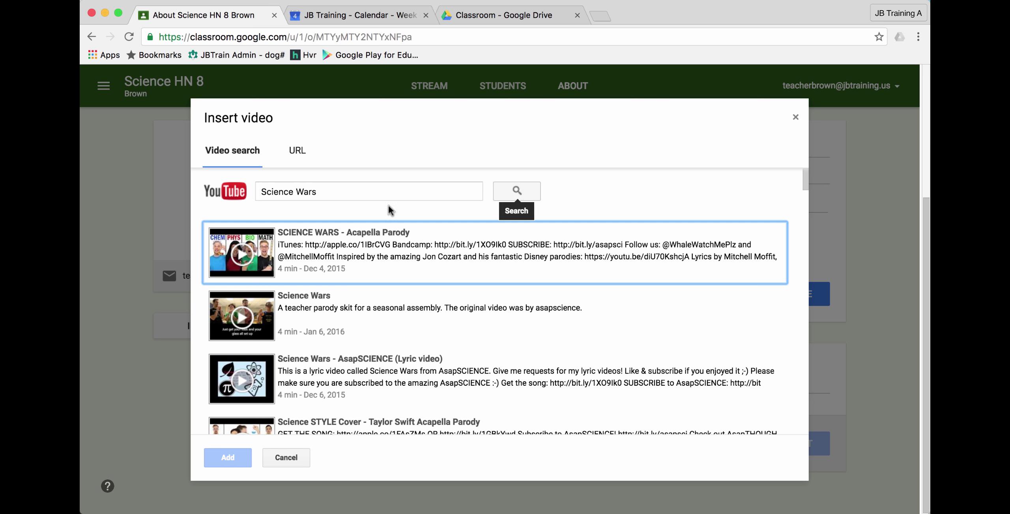
click(270, 239)
click(228, 458)
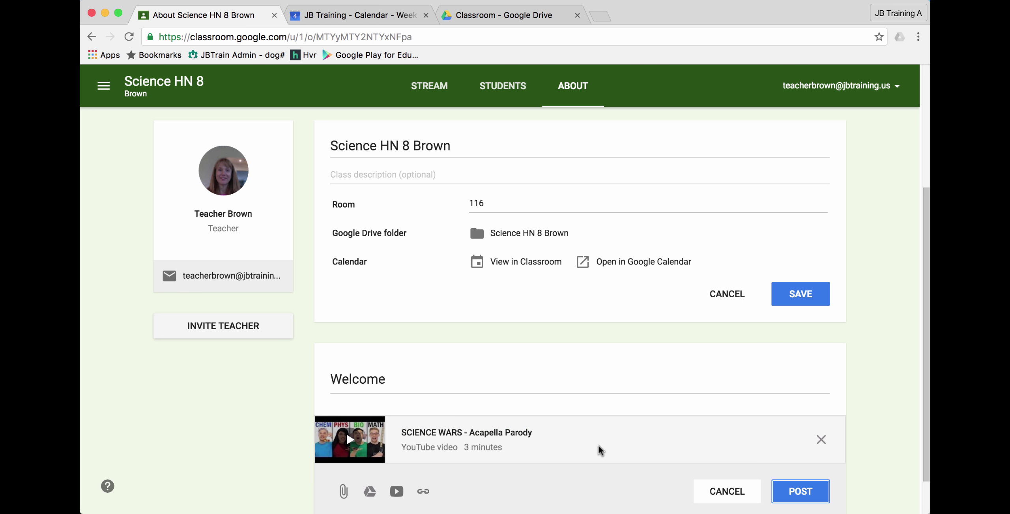
click(796, 490)
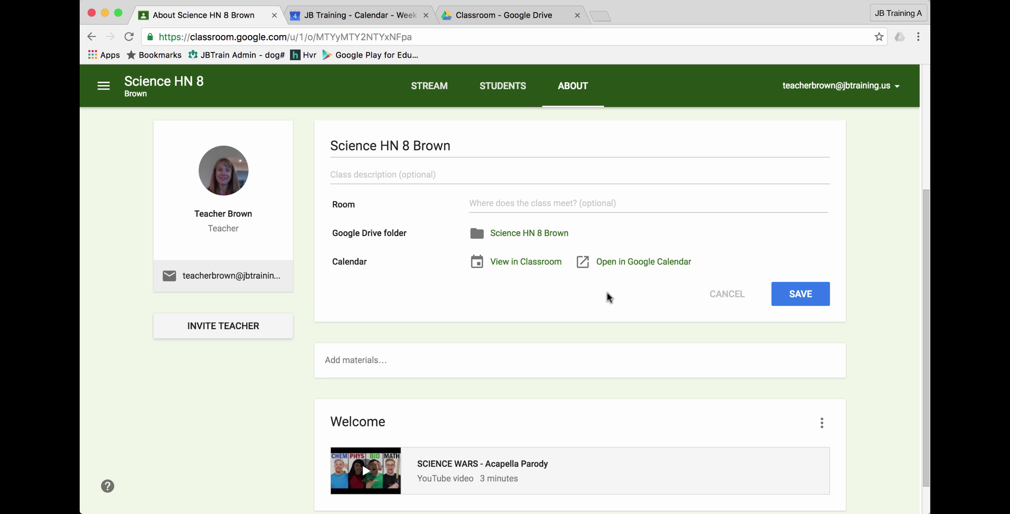
Step: Open the Science HN 8 class calendar in Google Calendar and add it to the default trainer account's calendars
click(628, 263)
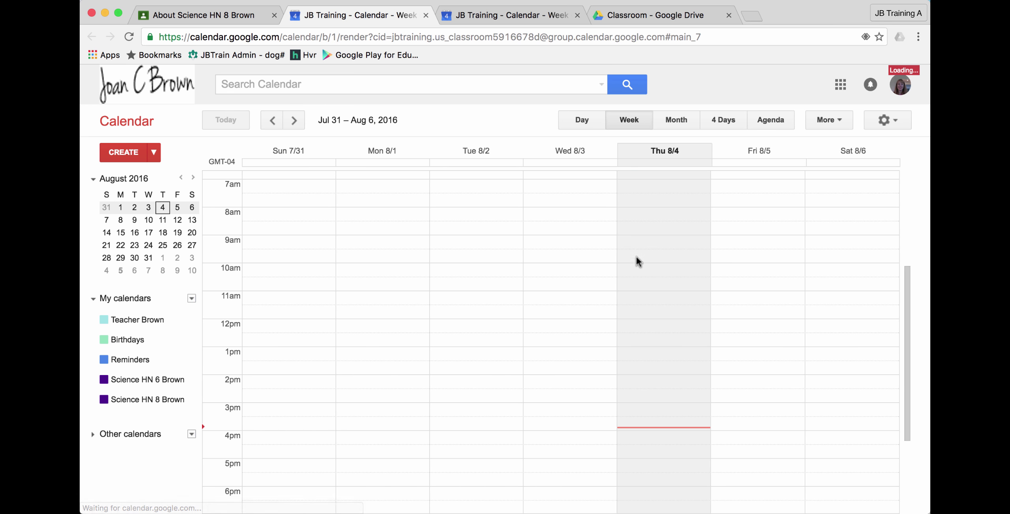
click(904, 87)
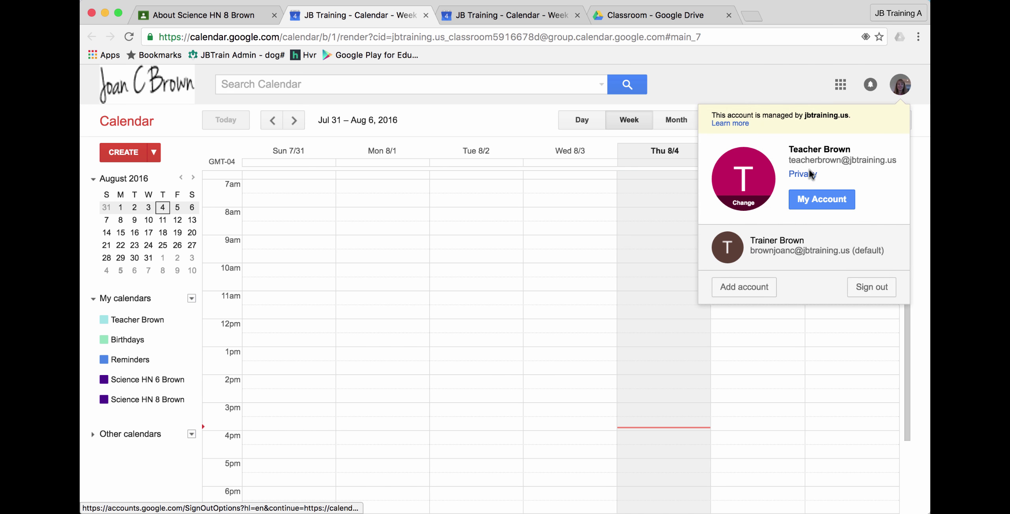
click(766, 247)
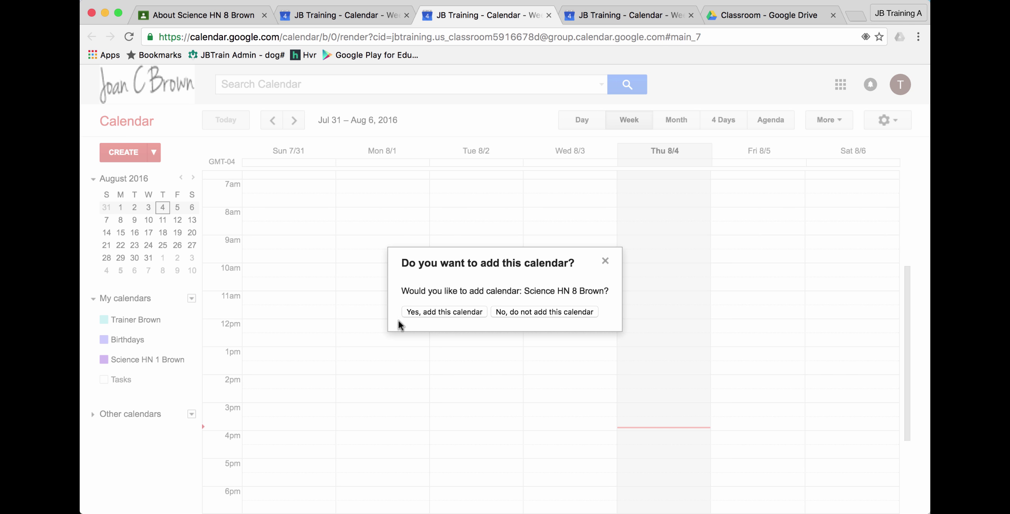
click(432, 312)
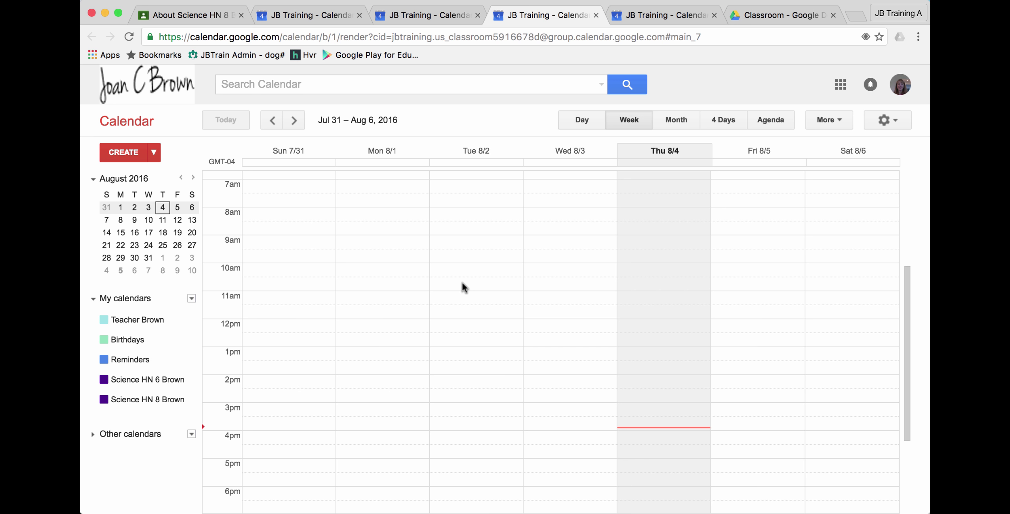
Step: Share the Science HN 6 calendar publicly with all event details from the teacher account and save the sharing settings
mouse_move(180, 381)
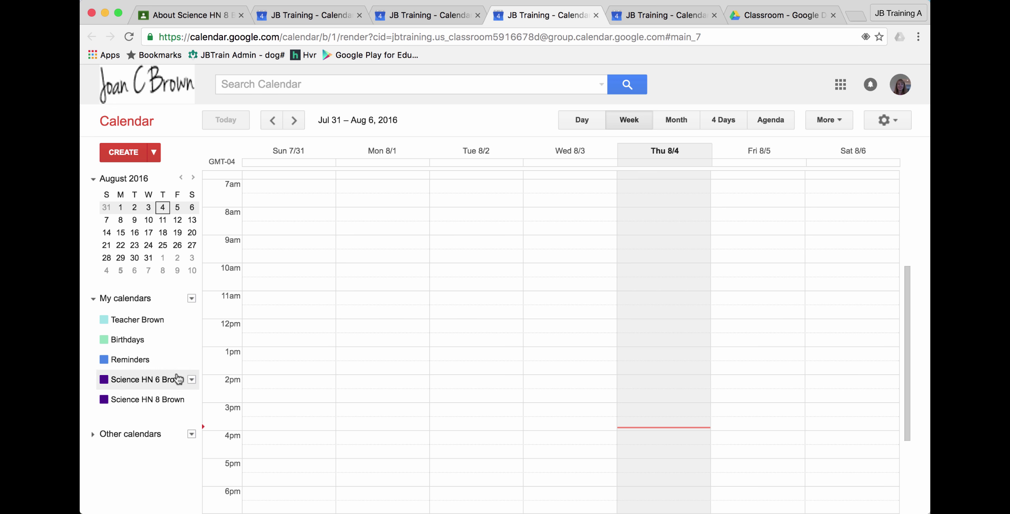
mouse_move(183, 399)
click(192, 380)
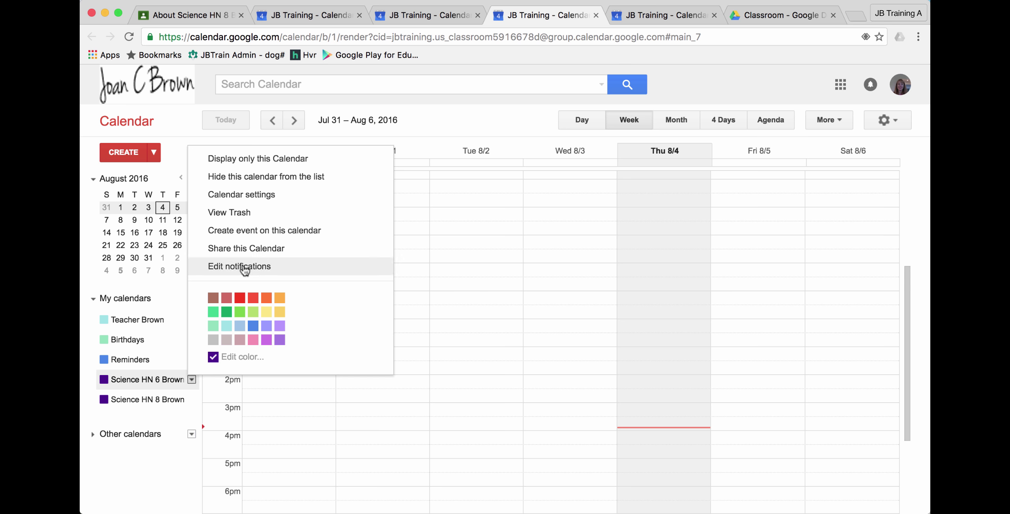
click(254, 245)
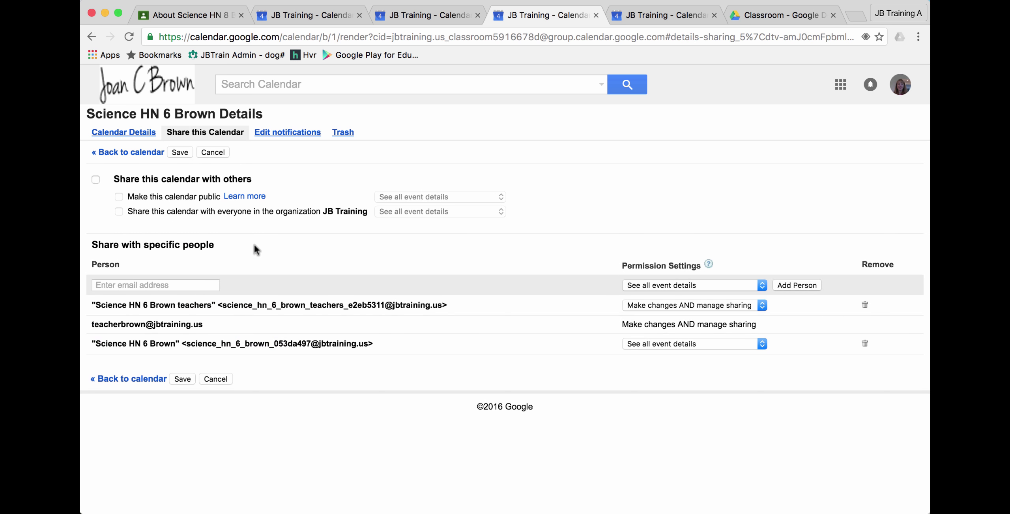
click(95, 180)
click(119, 197)
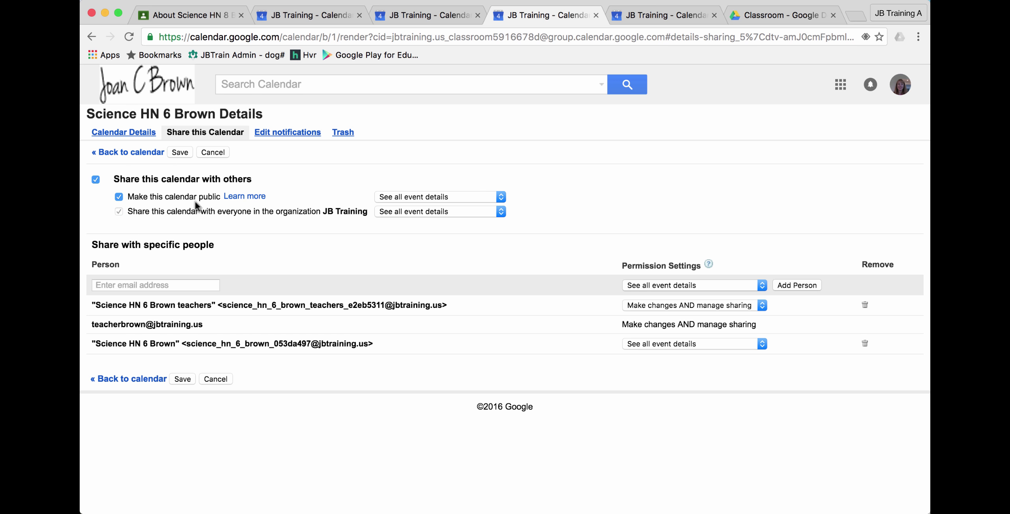
click(179, 153)
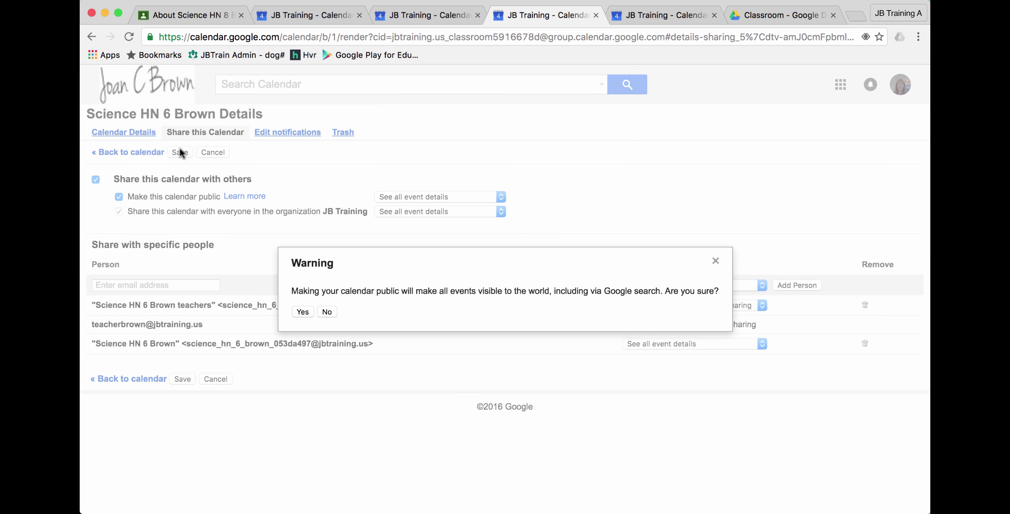
click(304, 312)
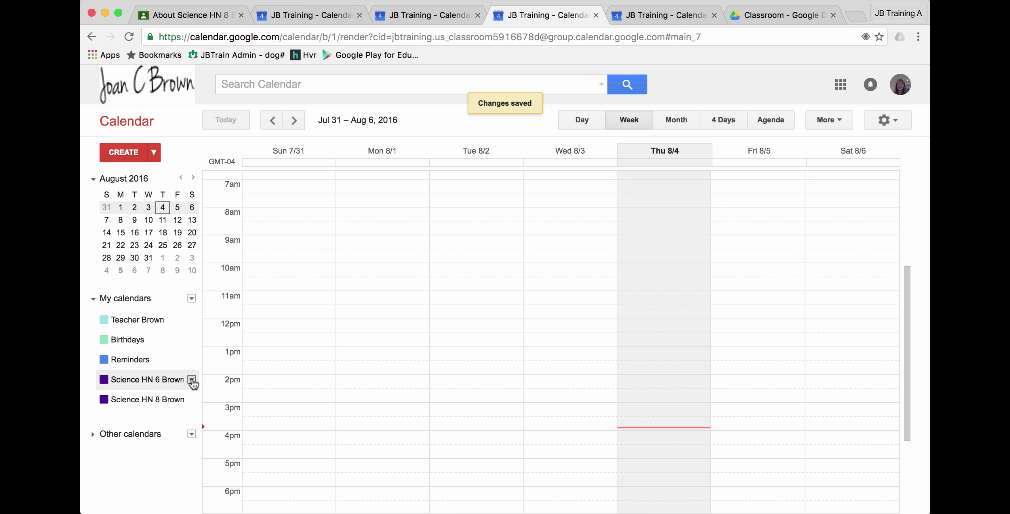
Step: View the HTML calendar address in the Science HN 6 calendar's settings
click(192, 380)
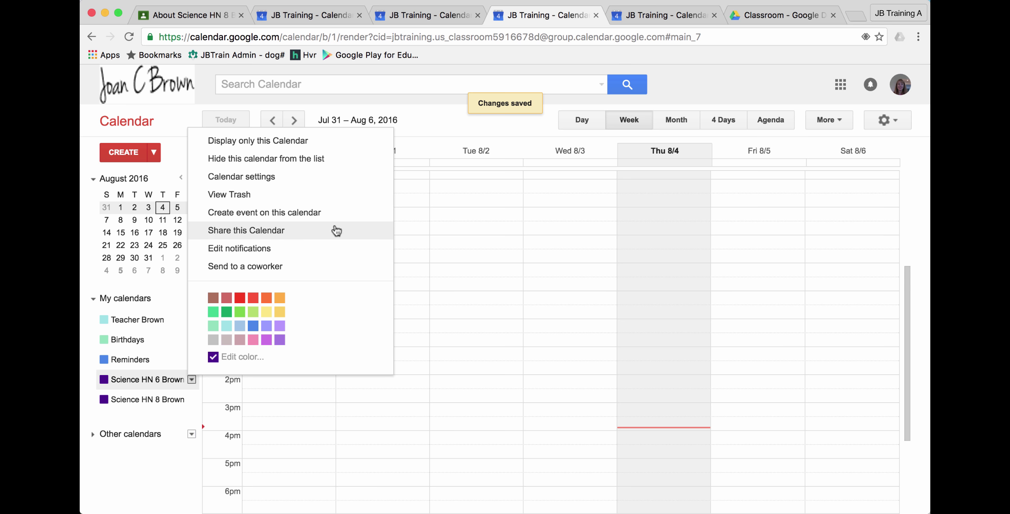
click(263, 177)
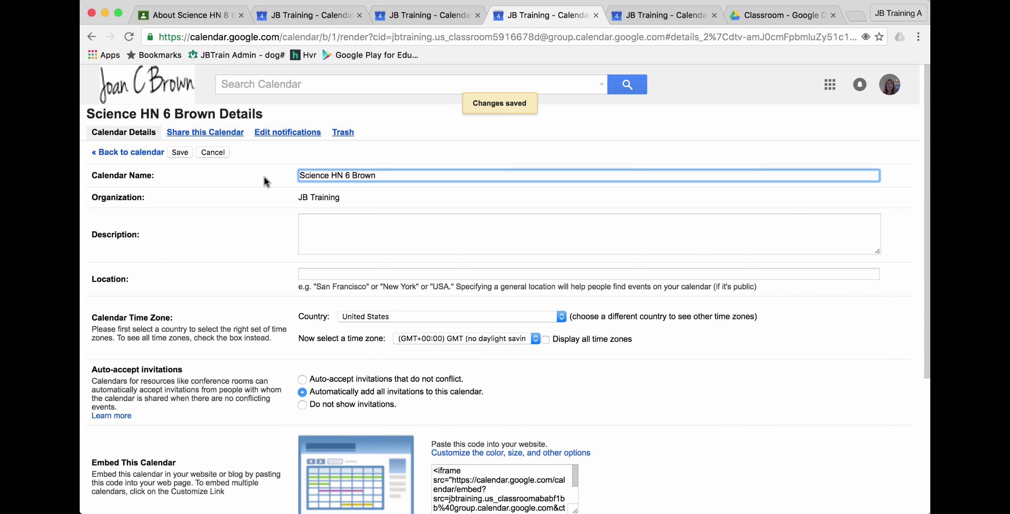
scroll(696, 389, down, 3)
scroll(694, 389, down, 3)
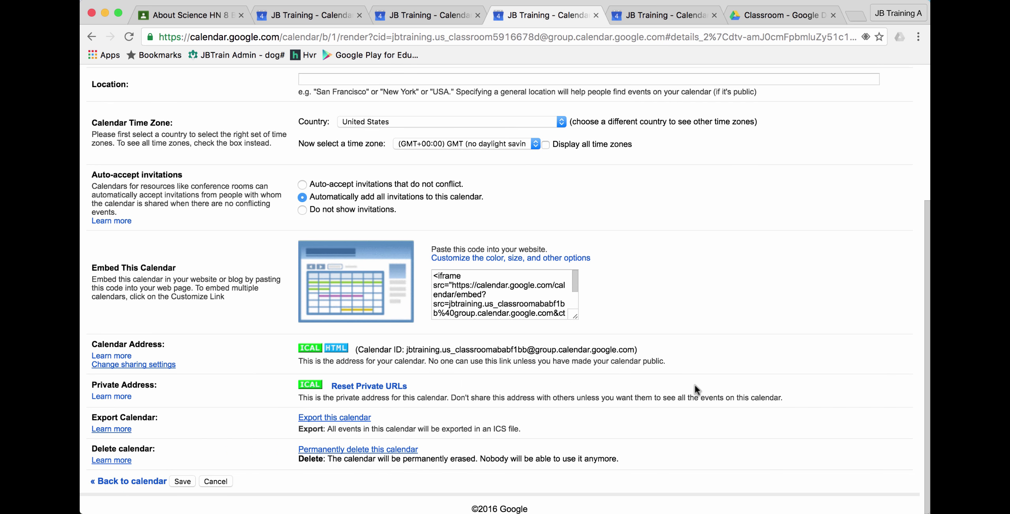
click(335, 348)
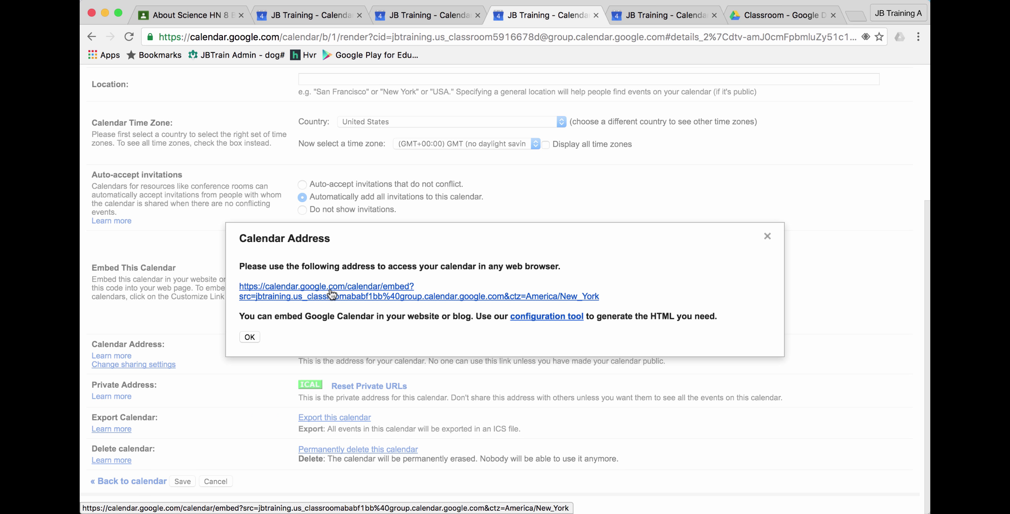
click(768, 237)
Step: Select the full embed code of the Science HN 6 calendar and return to the calendar view
click(474, 294)
key(super+a)
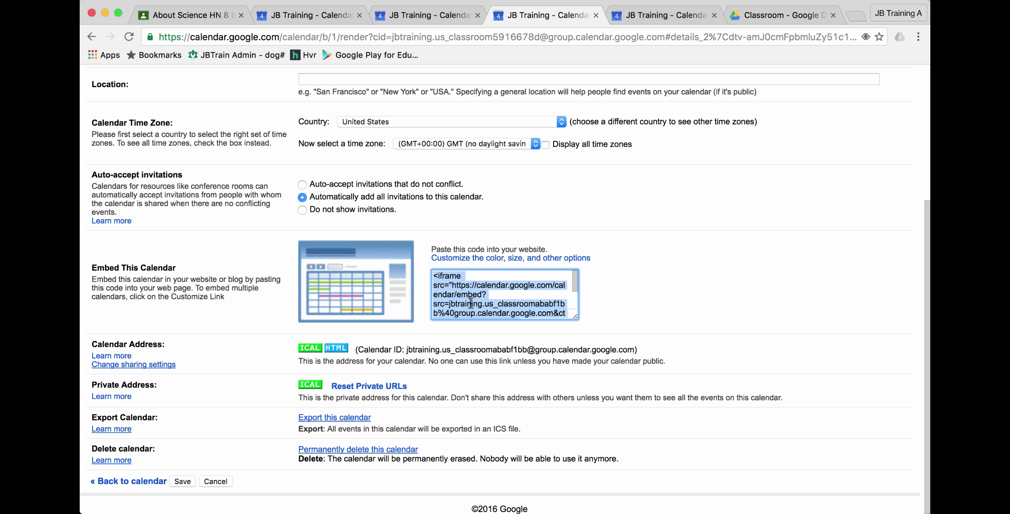
drag(929, 263, 923, 120)
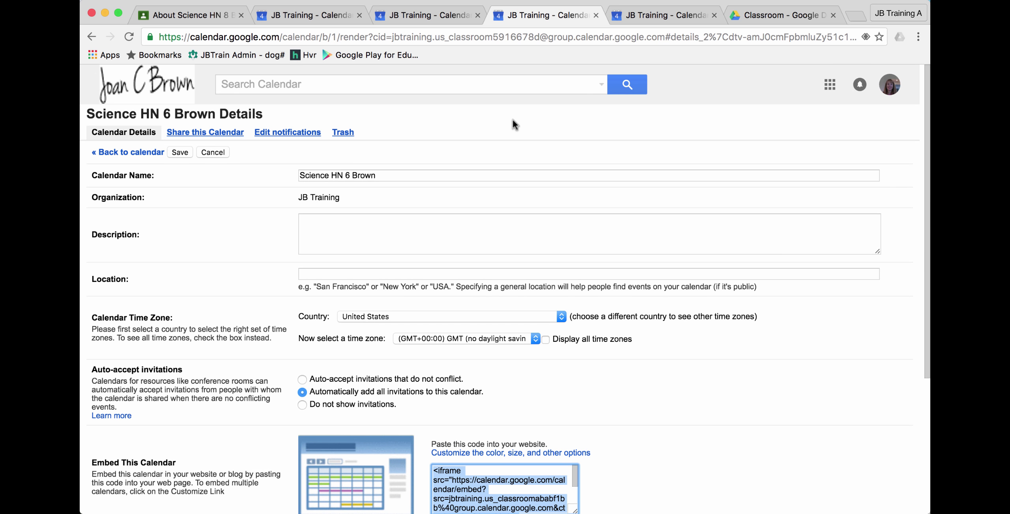
click(123, 152)
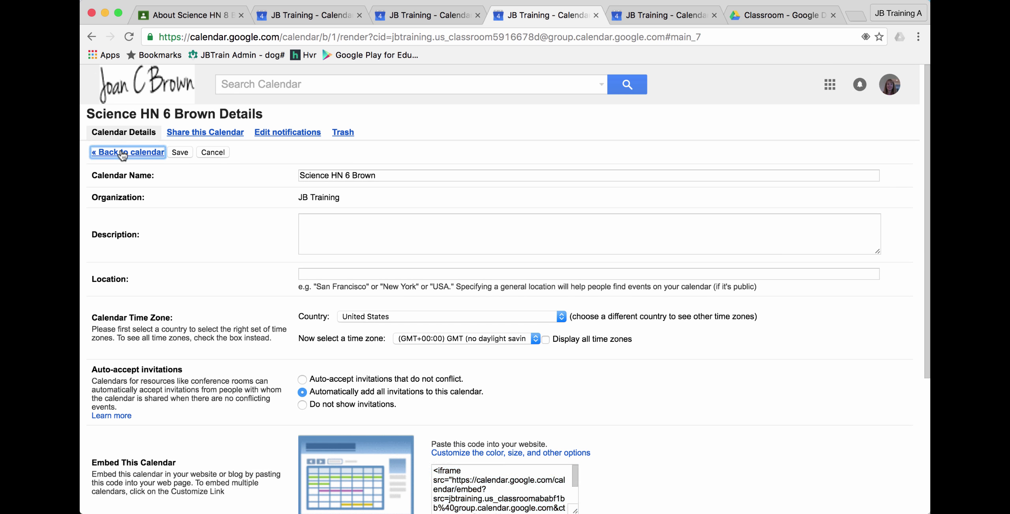
Step: Look over the teacher and trainer accounts' calendars, and open the Science HN 8 stream in Google Classroom
click(314, 14)
click(391, 15)
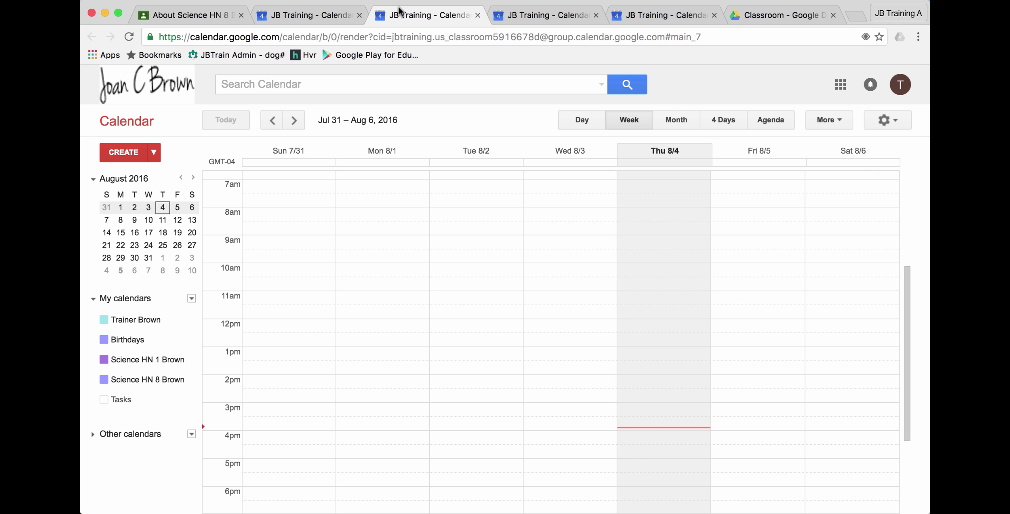
click(195, 15)
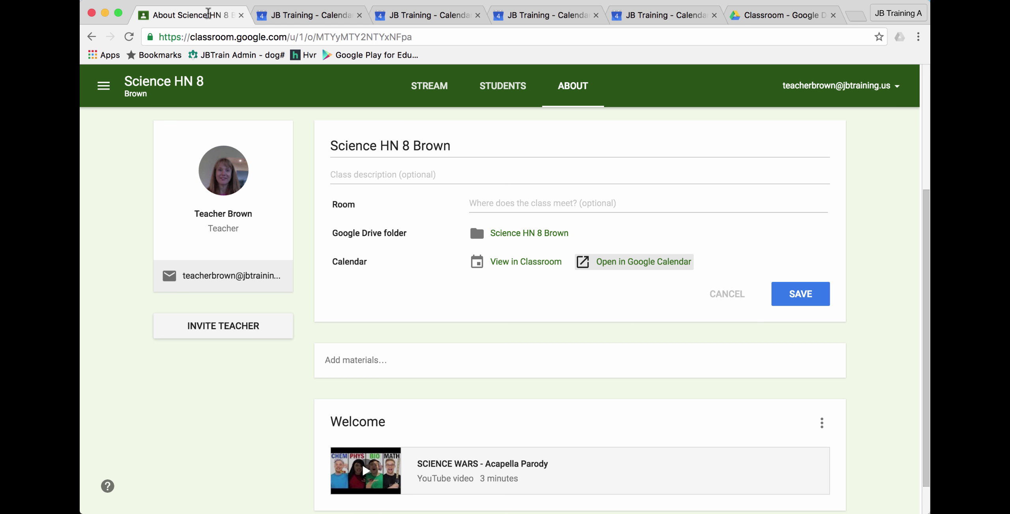
click(433, 86)
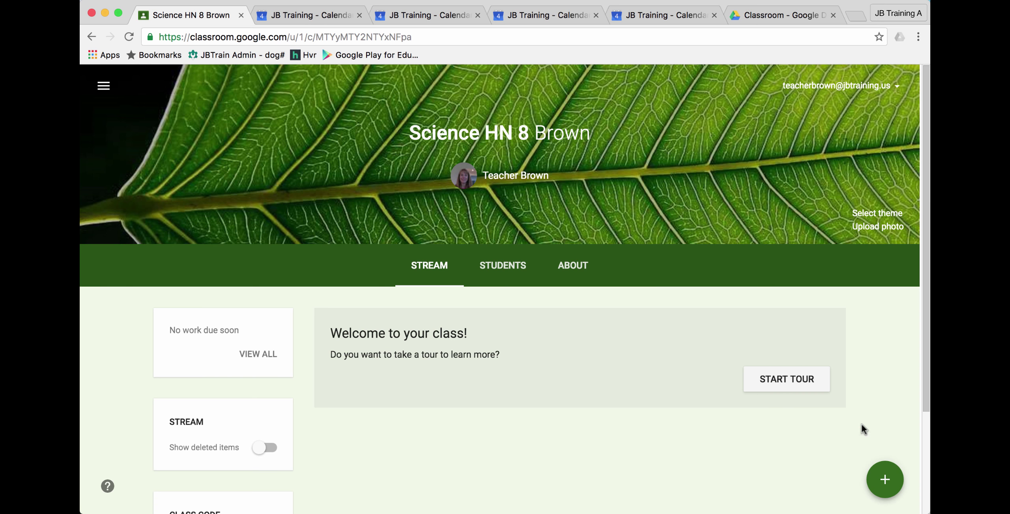
Step: Check the teacher account's weekly calendar for the Welcome assignment and return to the Science HN 8 stream
key(ctrl+Tab)
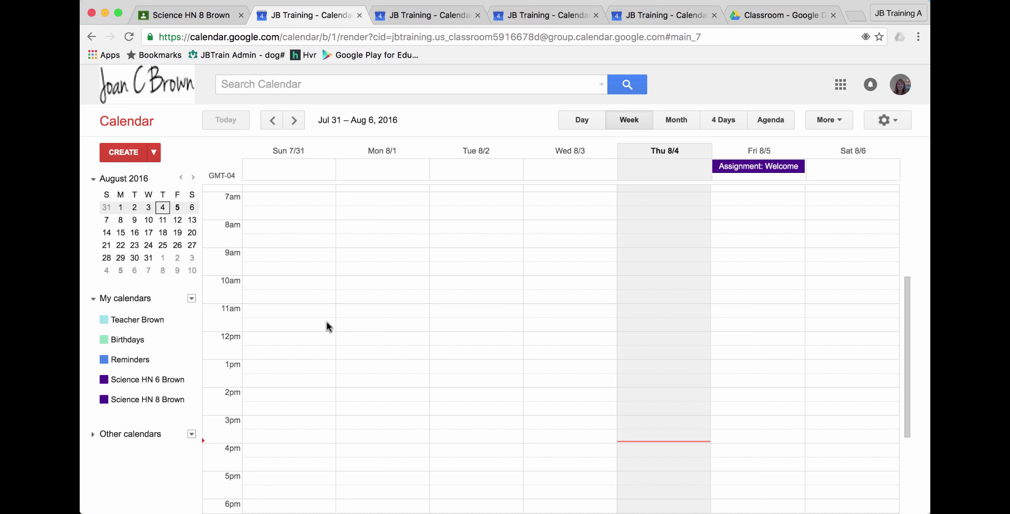
click(228, 19)
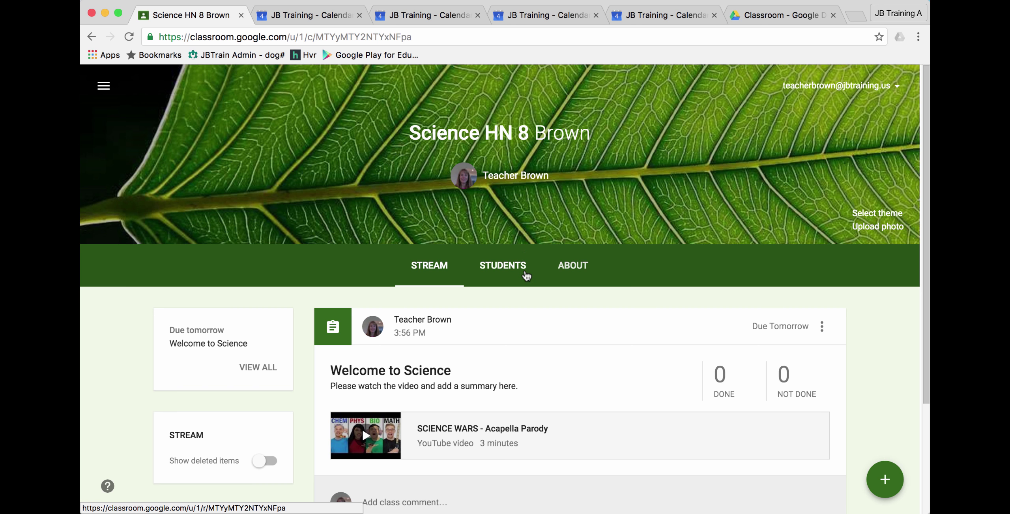
Step: Post the announcement "Remember Field Trip Sunglasses" to the Science HN 8 class stream
mouse_move(886, 478)
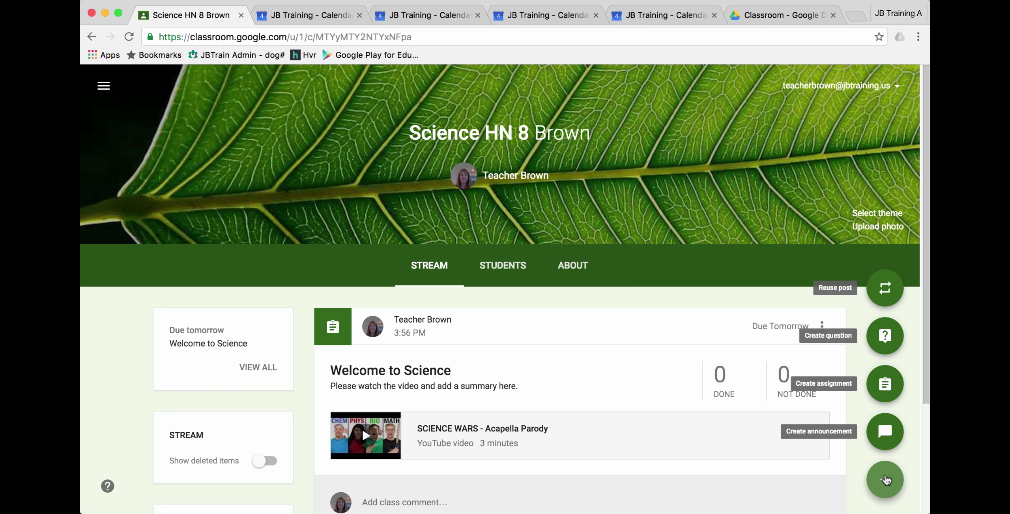
click(886, 433)
click(454, 279)
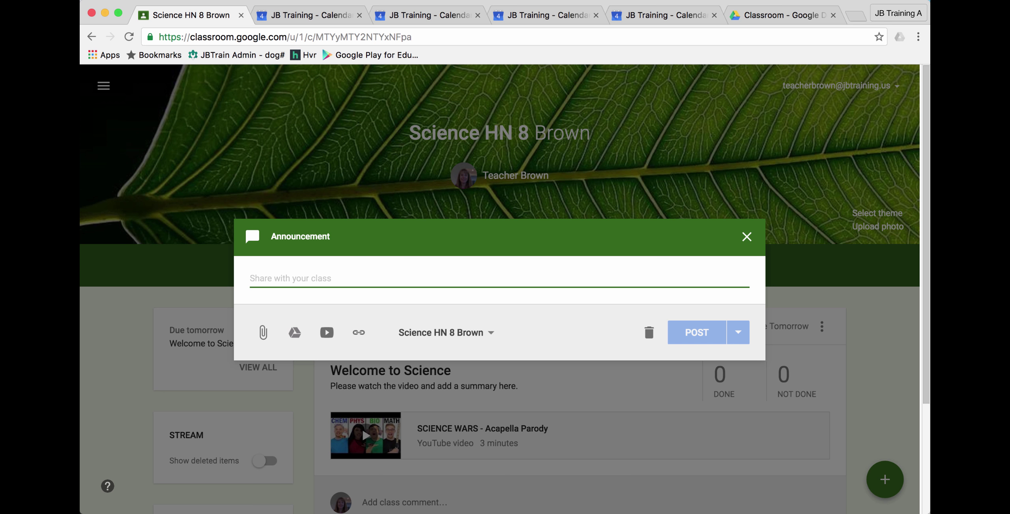
text(Remember Field)
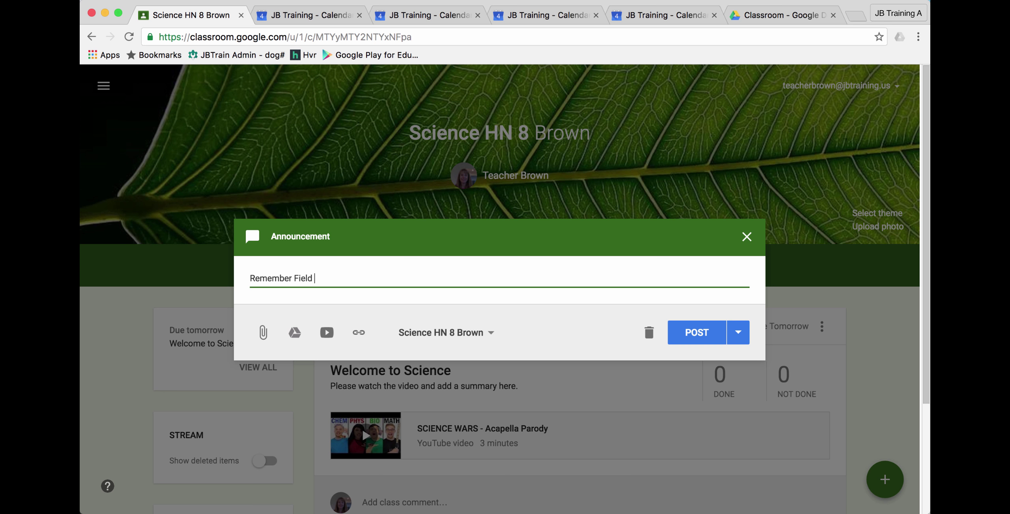
text( Trip Sunglasses)
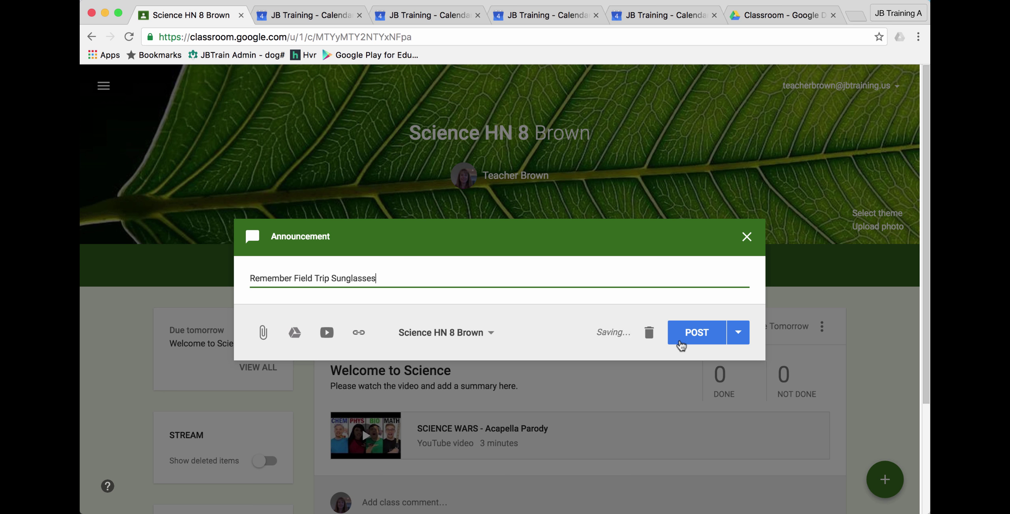
click(686, 338)
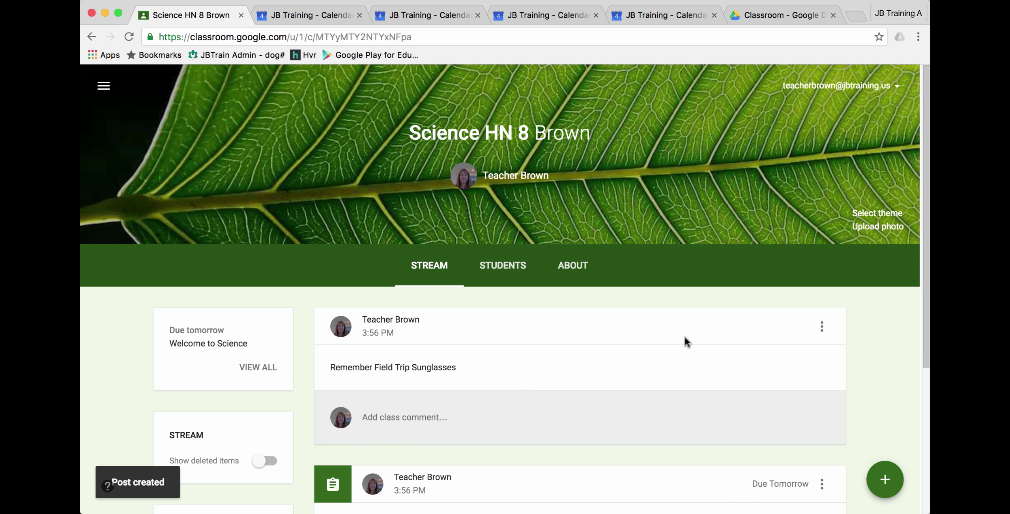
Step: Copy the announcement text and use it as the title of an all-day event on Monday, August 1 in the Science HN 8 calendar
drag(458, 368, 328, 365)
triple_click(342, 367)
key(super+c)
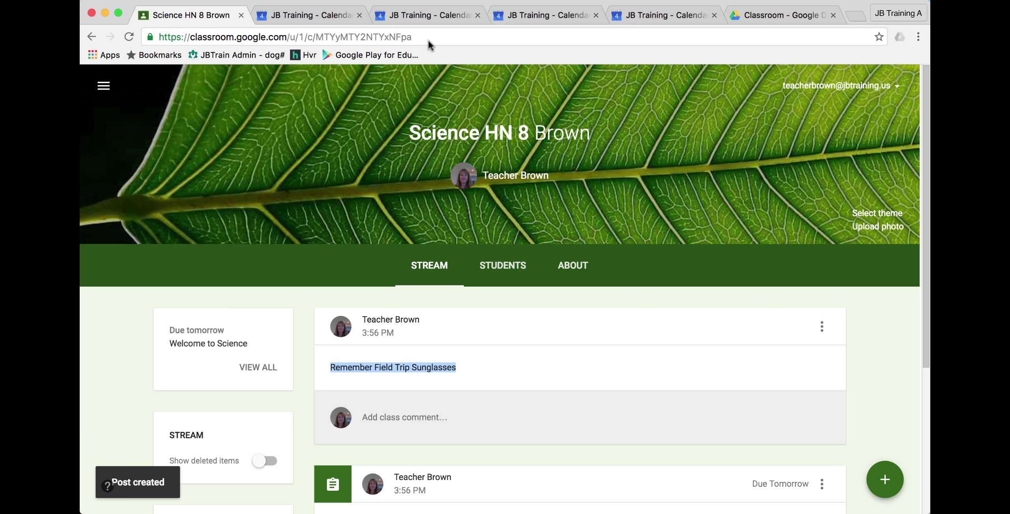
click(331, 15)
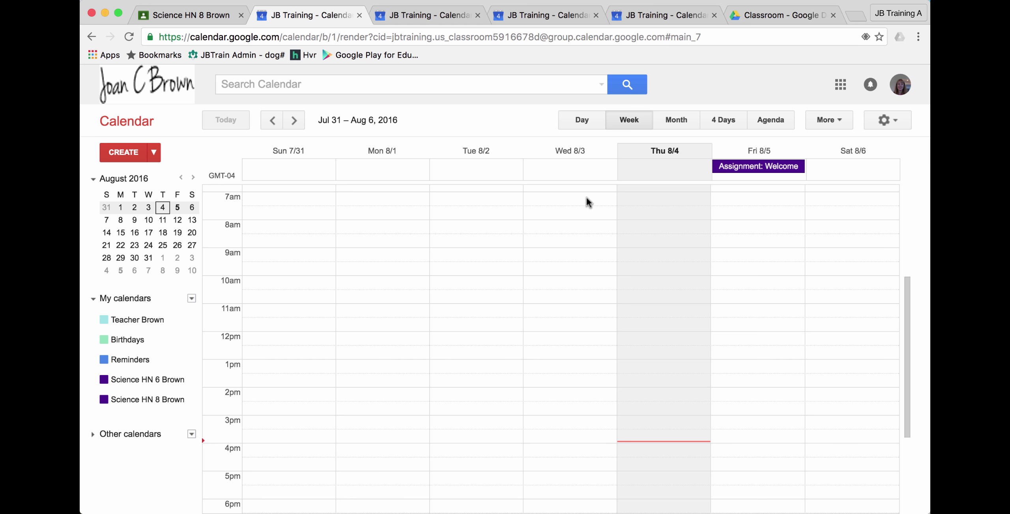
click(404, 174)
key(super+v)
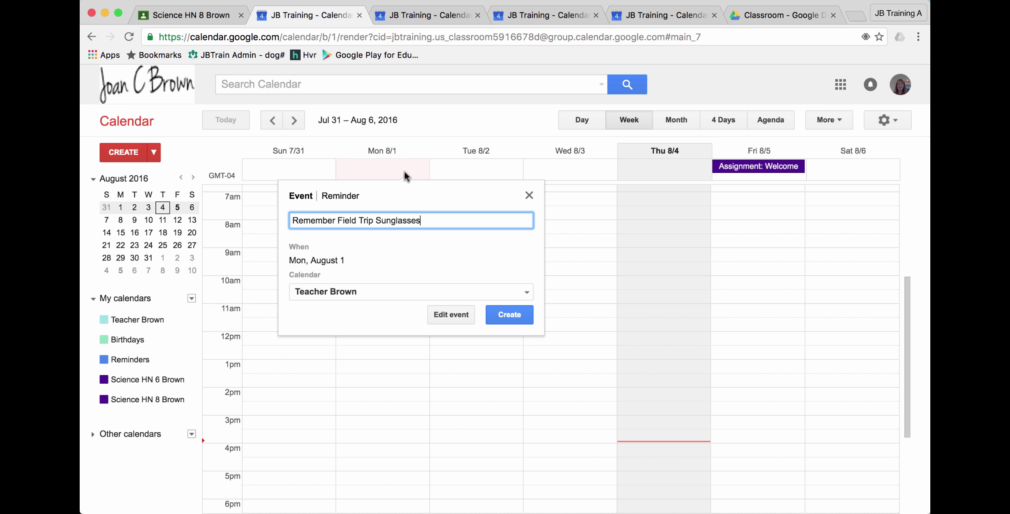
click(528, 293)
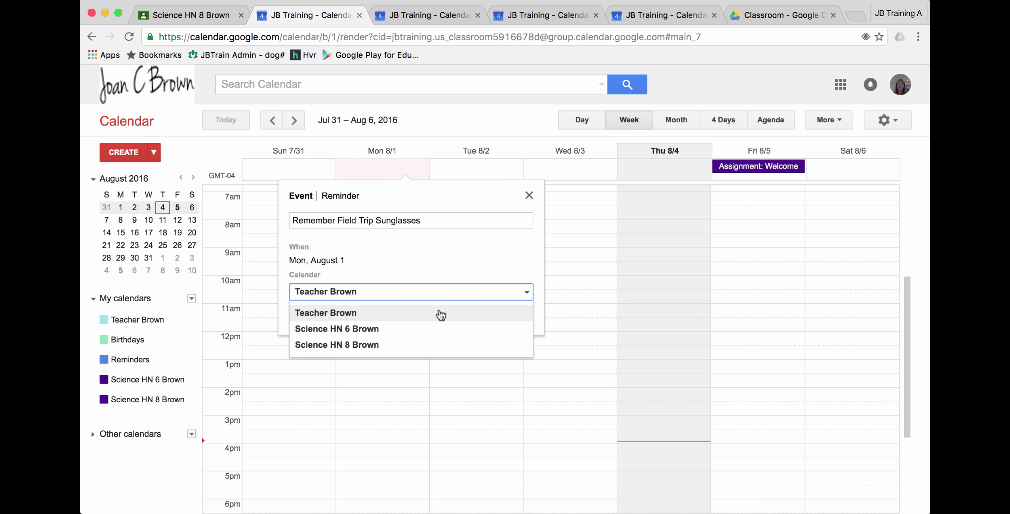
click(399, 344)
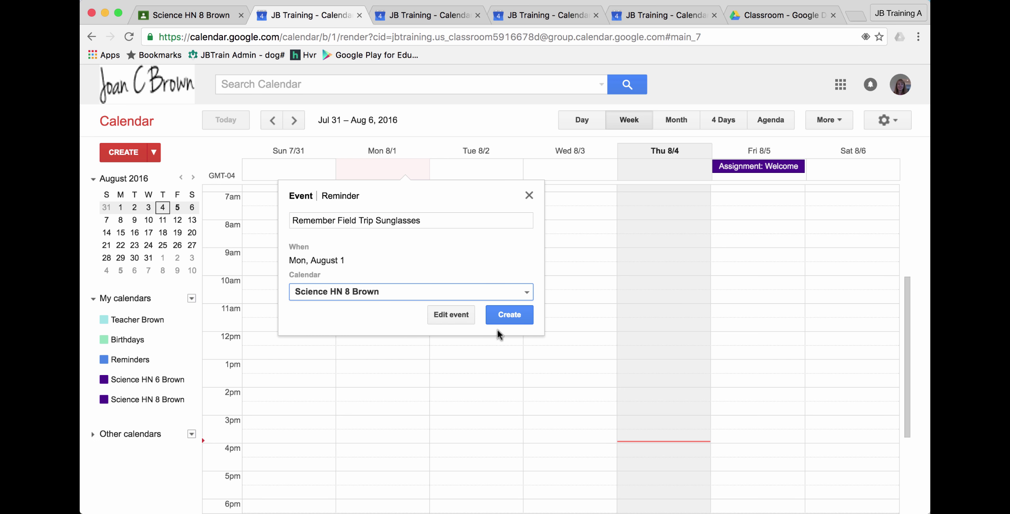
click(509, 315)
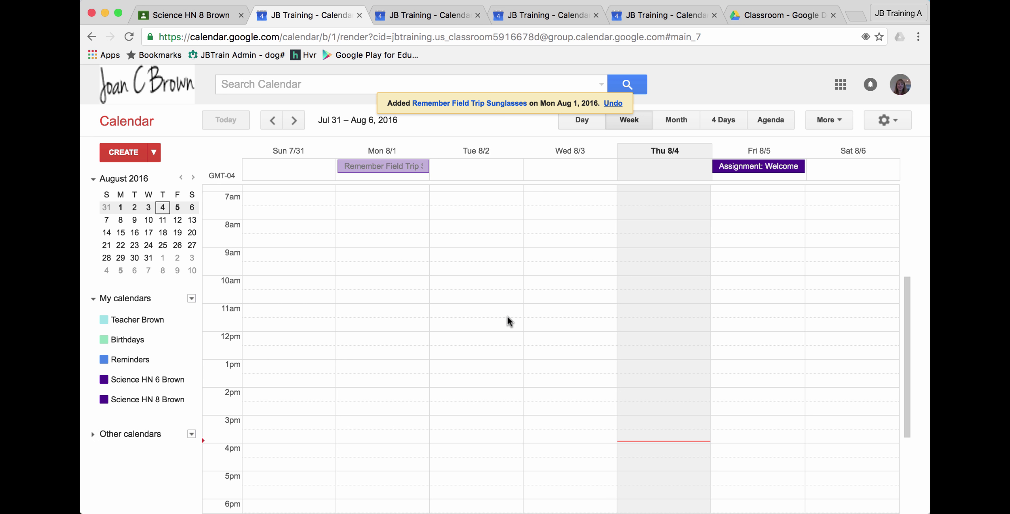
Step: Copy the "Remember Field Trip Sunglasses" event to the Science HN 6 calendar and save it
click(400, 168)
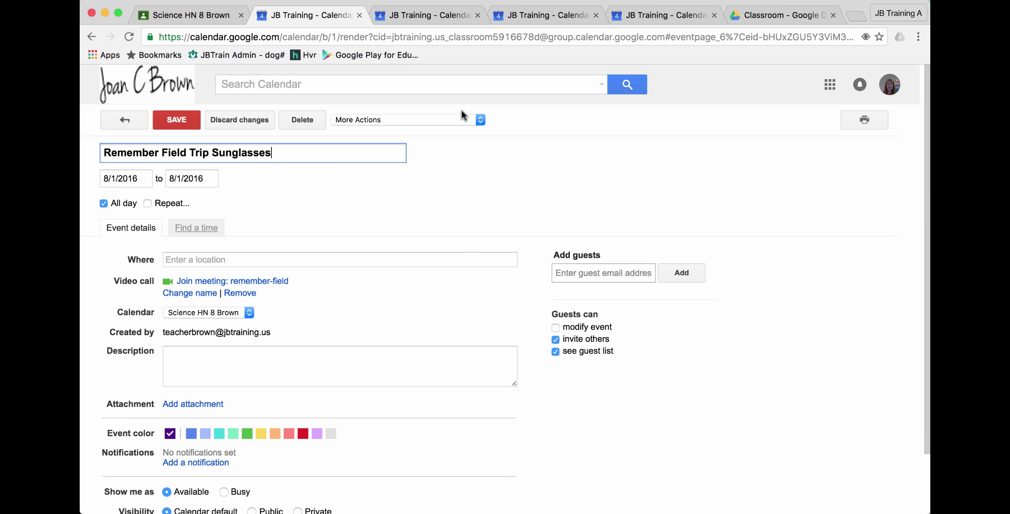
click(485, 119)
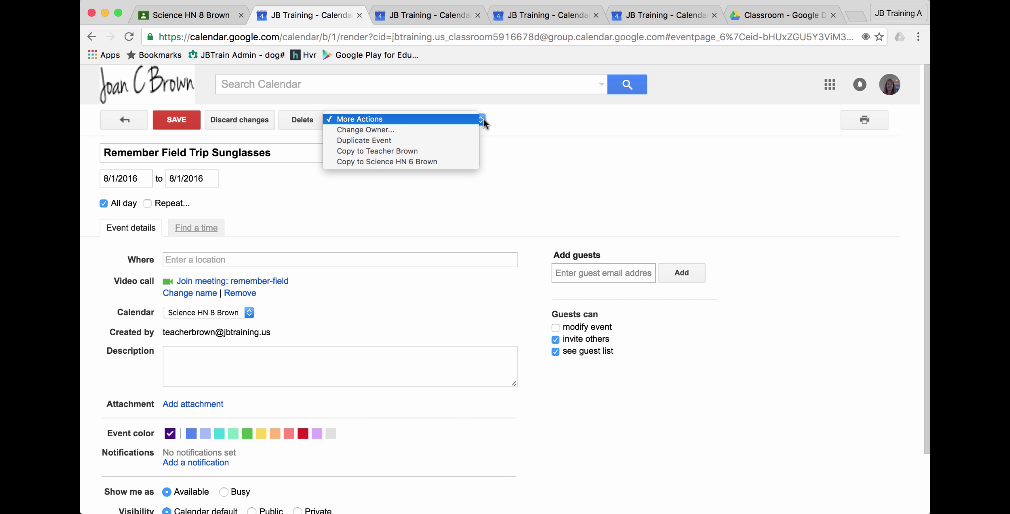
click(415, 161)
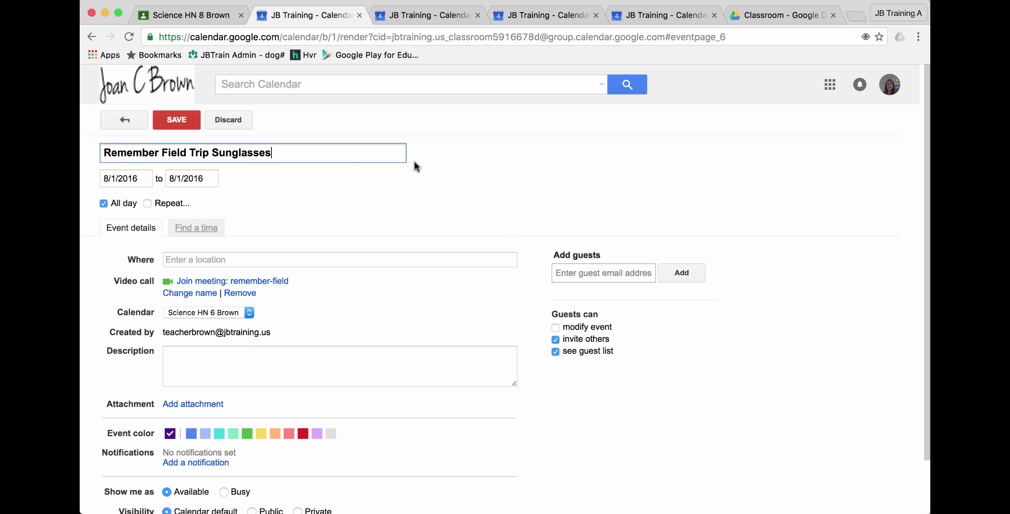
click(177, 119)
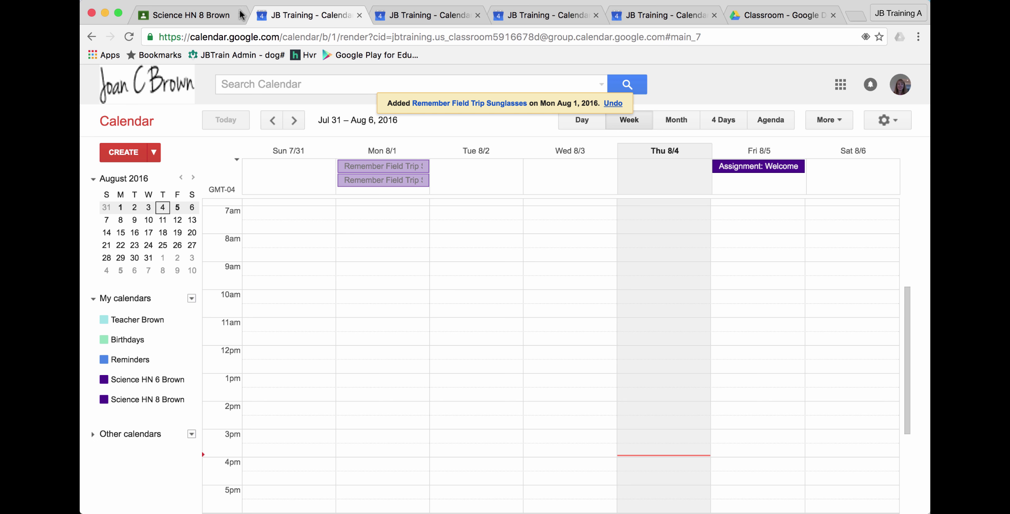
Step: Compare the Science HN 8 stream in Google Classroom with the field trip events in the weekly calendar
click(211, 17)
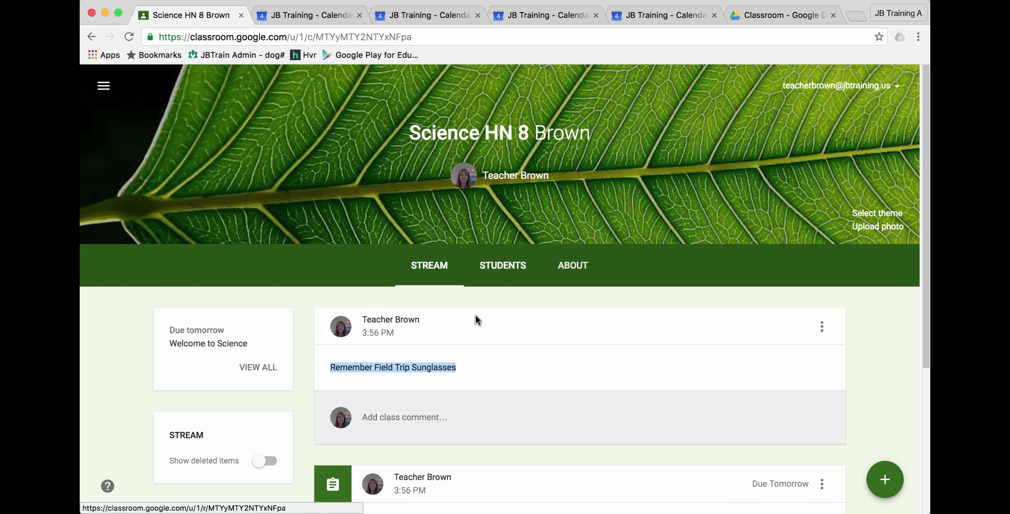
click(328, 16)
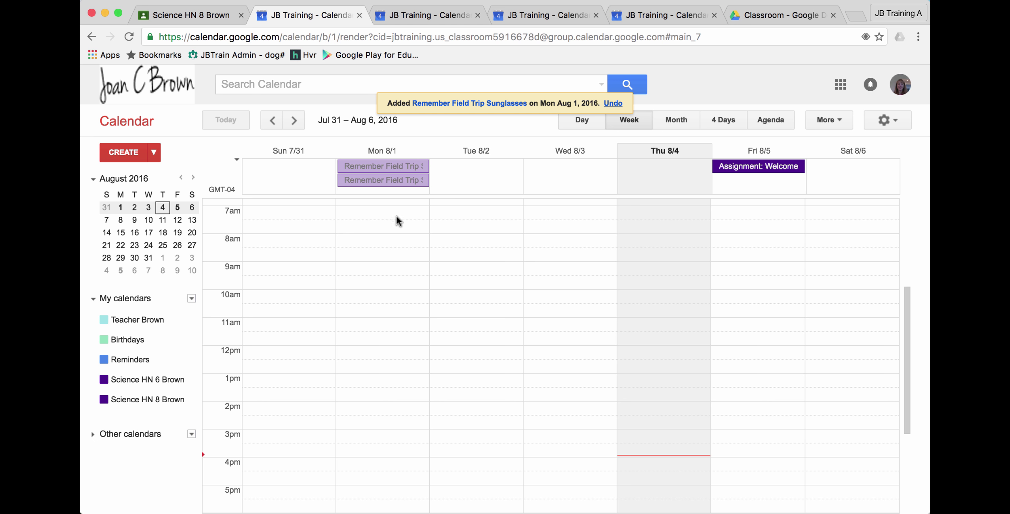
click(192, 18)
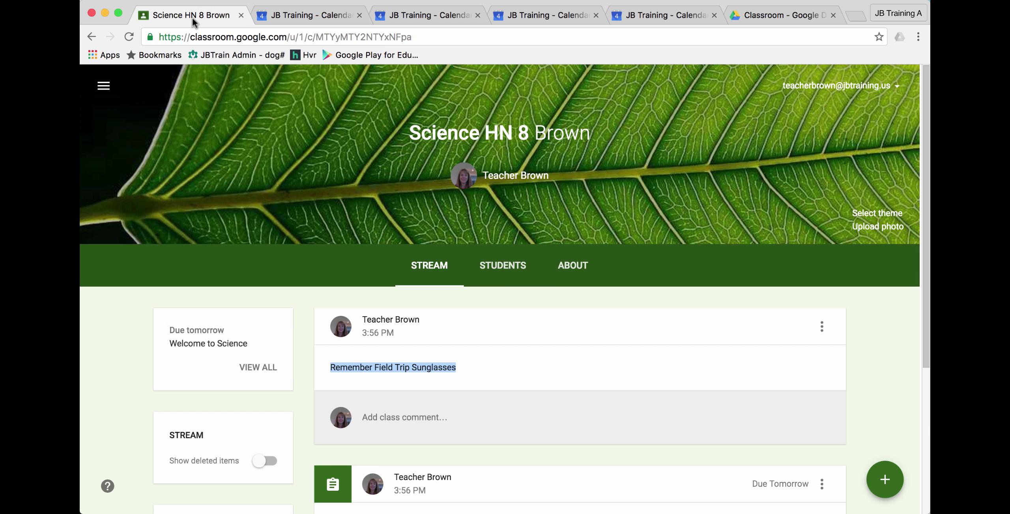
Step: Return to the Google Classroom class list and switch to the Classroom folder in Google Drive
click(103, 85)
click(134, 96)
key(super+9)
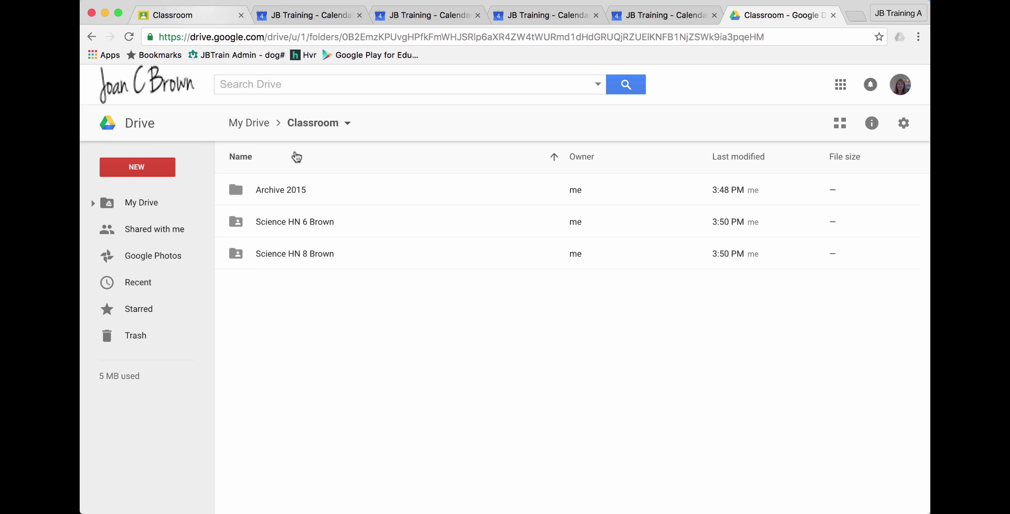